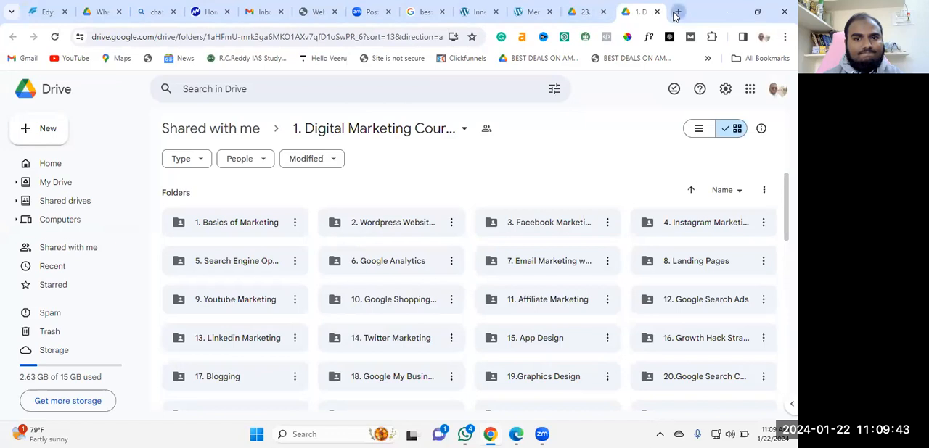
# Switch to the SEOWP demo site's contact page and collapse its theme purchase pop-up
pyautogui.click(449, 7)
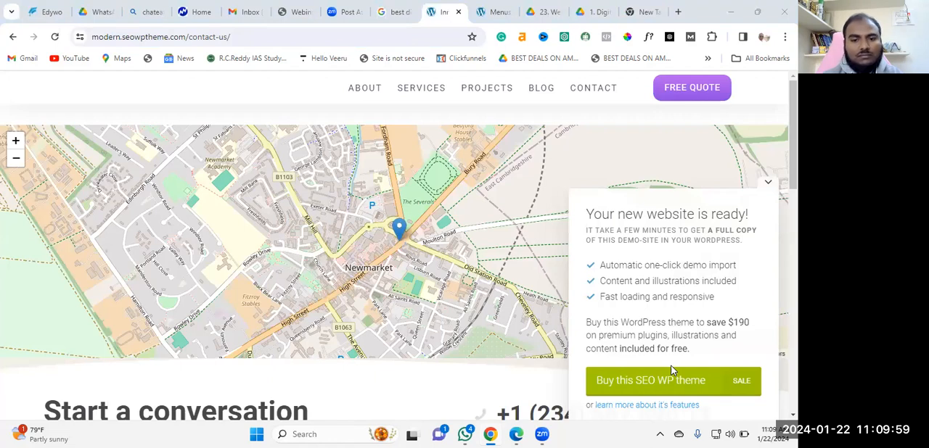
pyautogui.moveTo(421, 94)
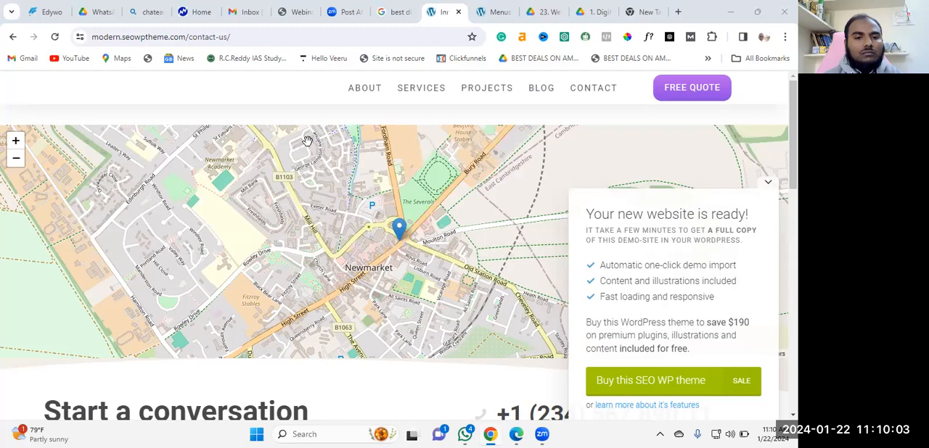
pyautogui.scroll(-2, 305, 148)
pyautogui.scroll(2, 403, 155)
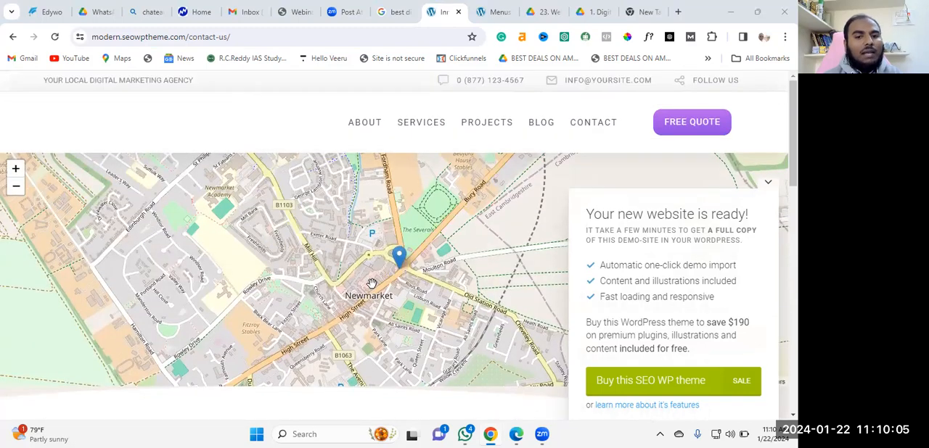
pyautogui.scroll(-2, 358, 282)
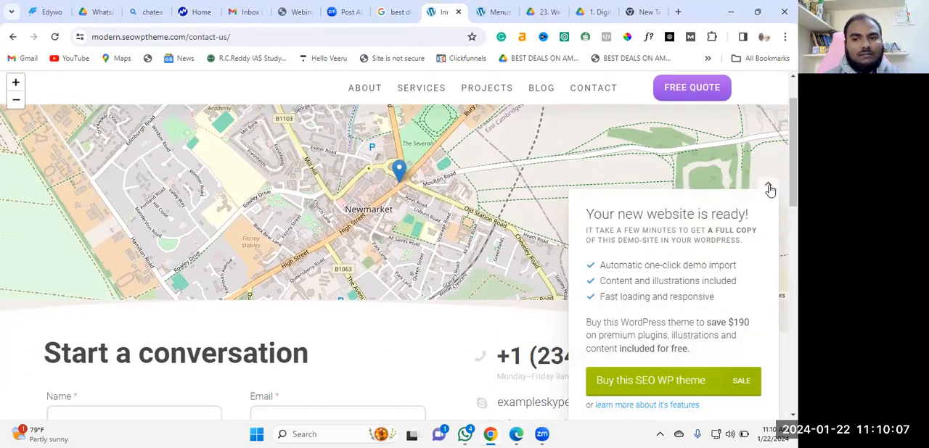
pyautogui.click(769, 185)
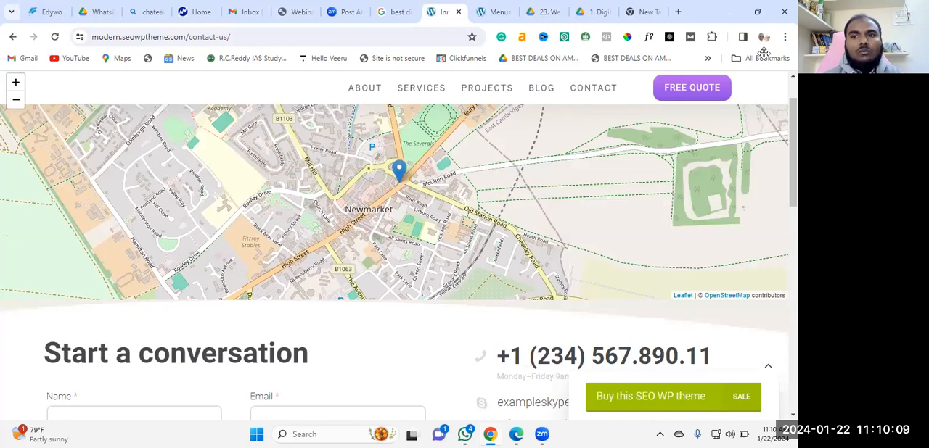
# Examine the demo contact page's layout, including the map, conversation form, contact details and footer
pyautogui.scroll(-2, 285, 198)
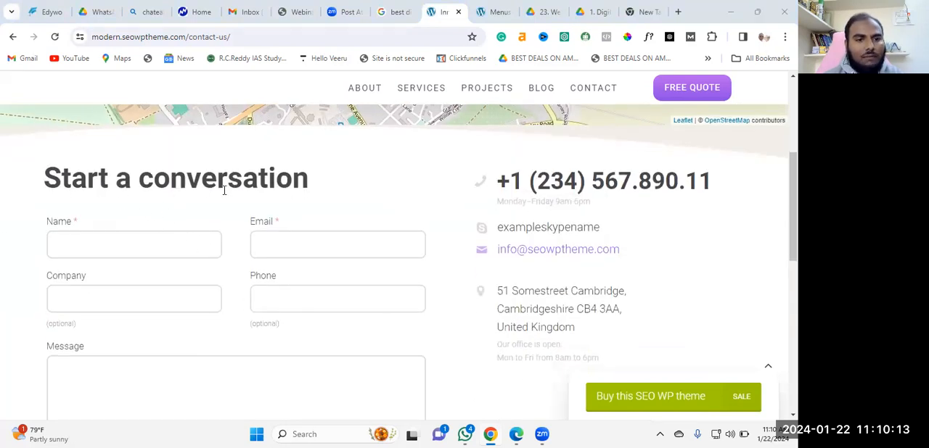
pyautogui.scroll(-1, 367, 218)
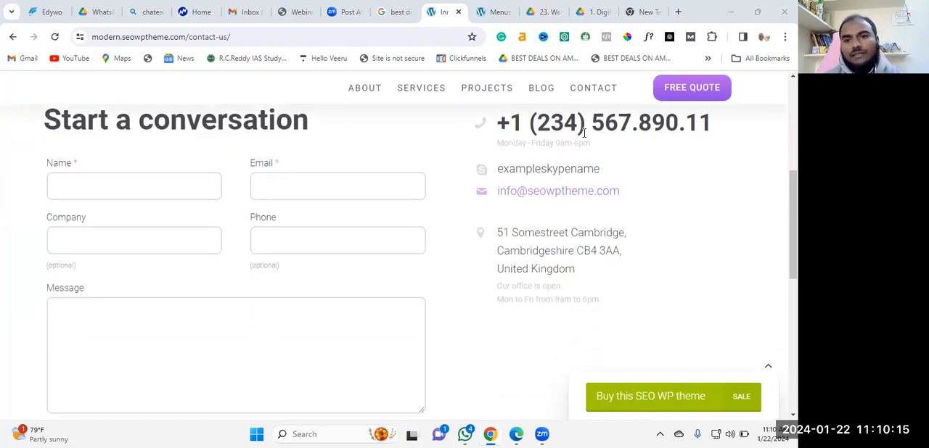
pyautogui.scroll(-1, 643, 130)
pyautogui.scroll(1, 645, 140)
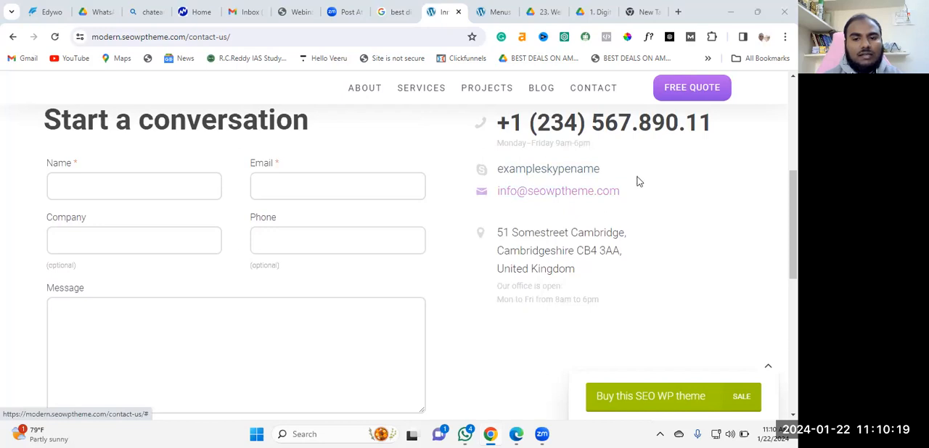
pyautogui.scroll(-3, 581, 232)
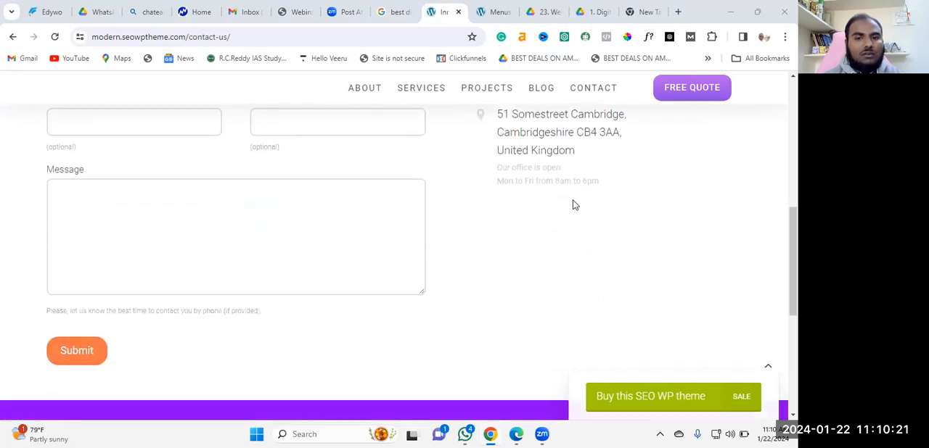
pyautogui.scroll(-3, 573, 193)
pyautogui.scroll(2, 336, 195)
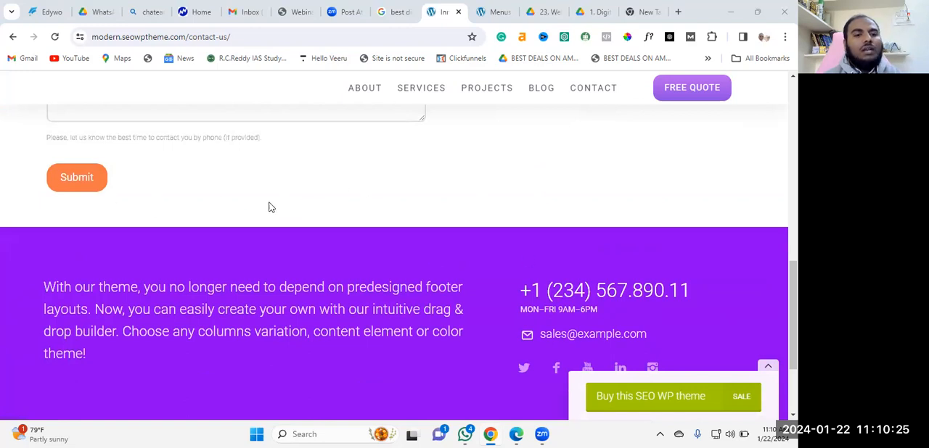
pyautogui.scroll(2, 133, 286)
pyautogui.scroll(-4, 77, 203)
pyautogui.scroll(8, 500, 242)
pyautogui.scroll(-3, 498, 331)
pyautogui.scroll(-4, 487, 253)
pyautogui.scroll(8, 487, 253)
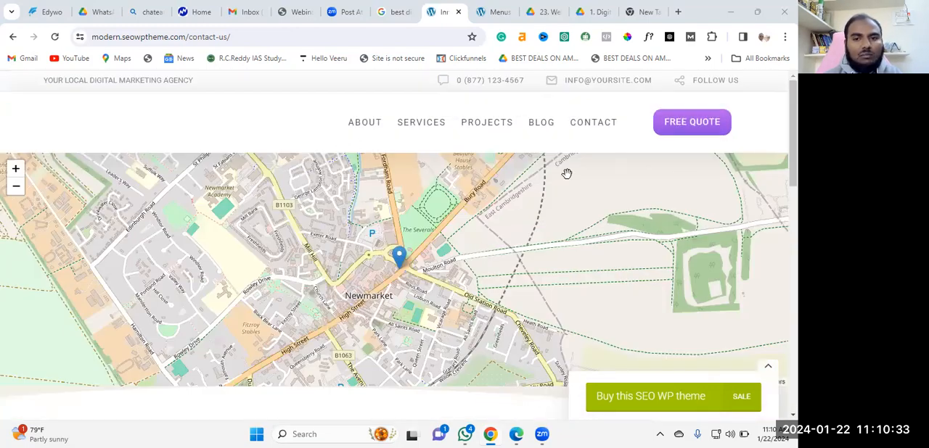
pyautogui.scroll(-8, 476, 293)
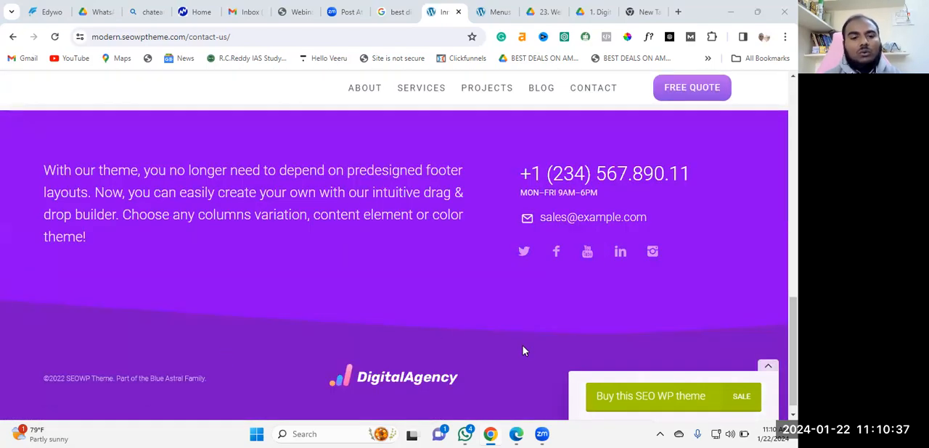
pyautogui.scroll(-1, 476, 319)
pyautogui.scroll(7, 436, 305)
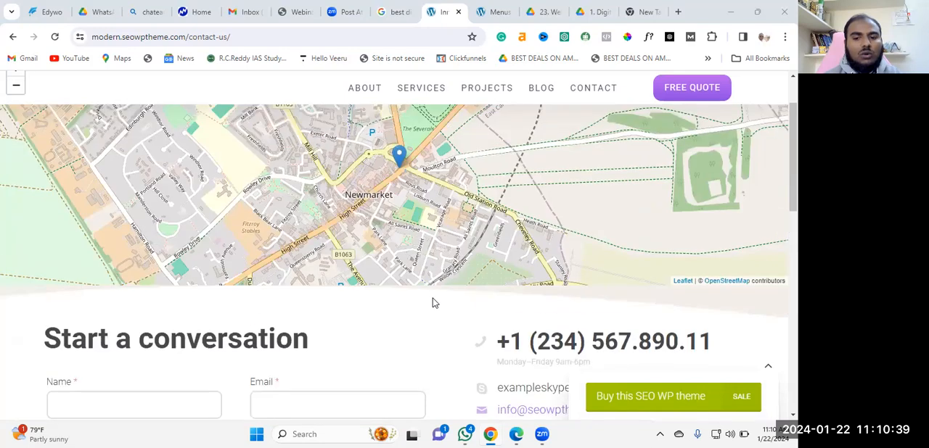
pyautogui.scroll(2, 432, 303)
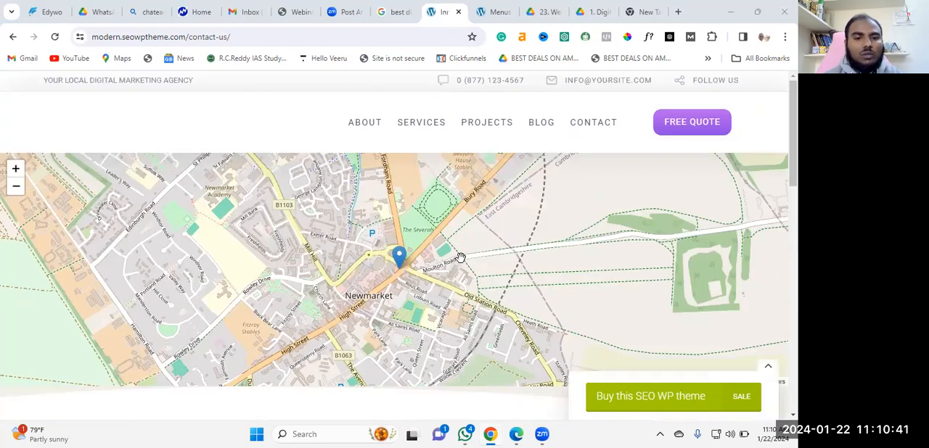
# Switch to the WordPress admin and save the Digital Marketing Course ZIP archive in the digital marketing course folder on Local Disk (D:)
pyautogui.click(497, 10)
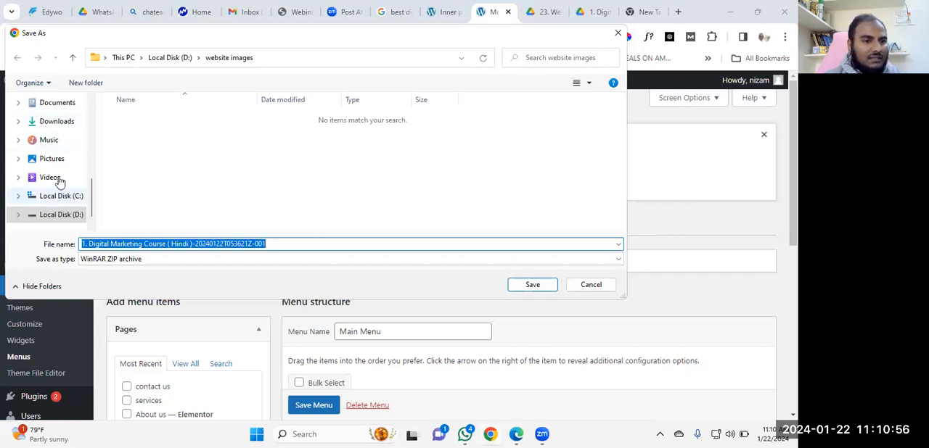
pyautogui.scroll(2, 55, 153)
pyautogui.scroll(3, 59, 145)
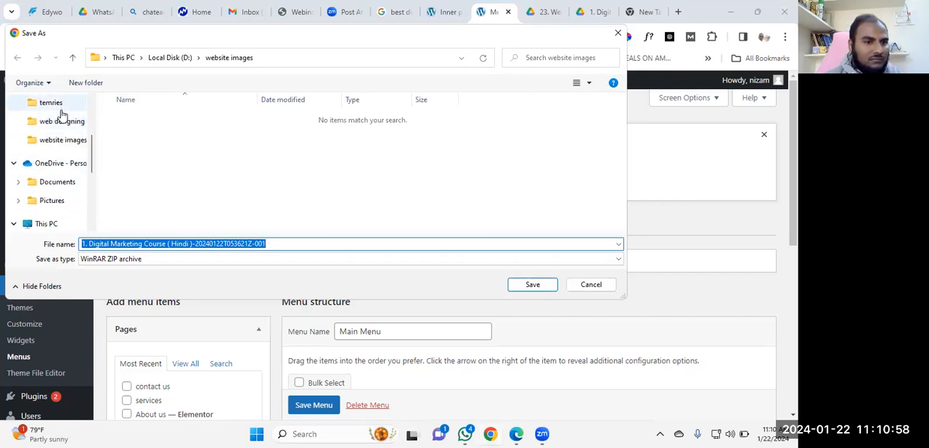
pyautogui.scroll(3, 66, 134)
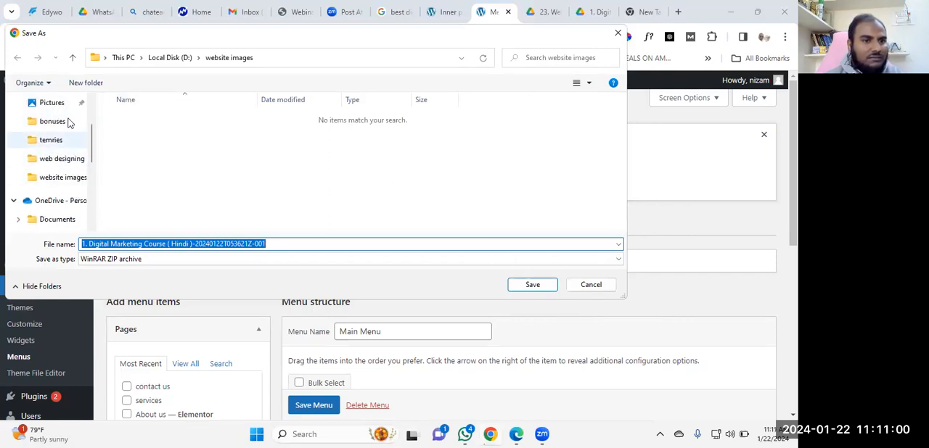
pyautogui.scroll(1, 67, 129)
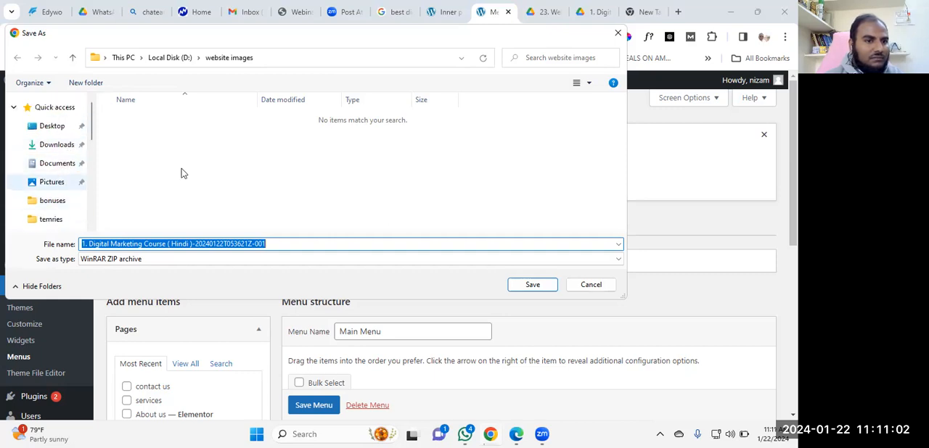
pyautogui.scroll(-5, 50, 123)
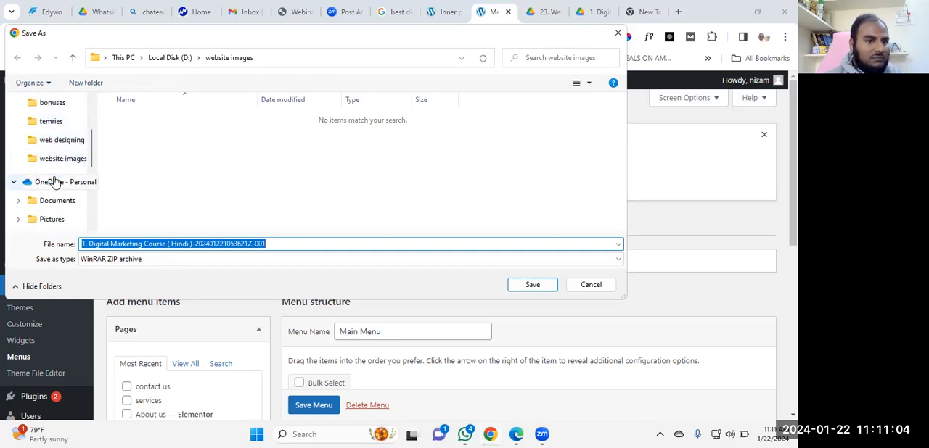
pyautogui.scroll(-5, 63, 200)
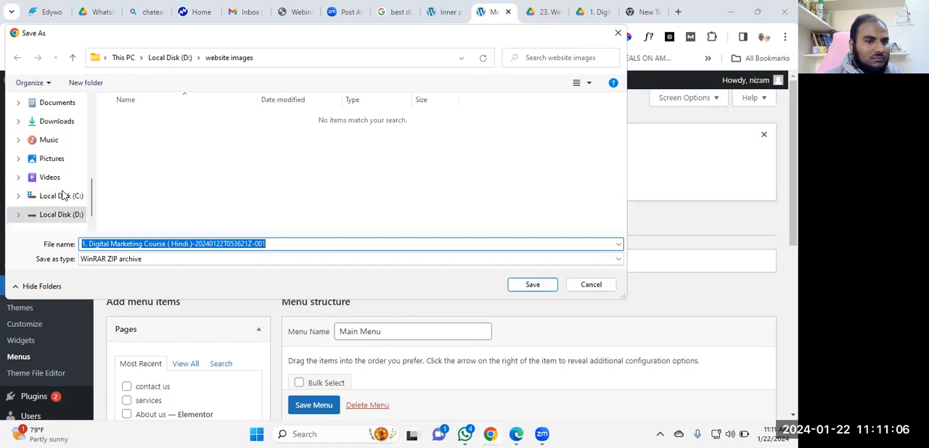
pyautogui.scroll(9, 62, 196)
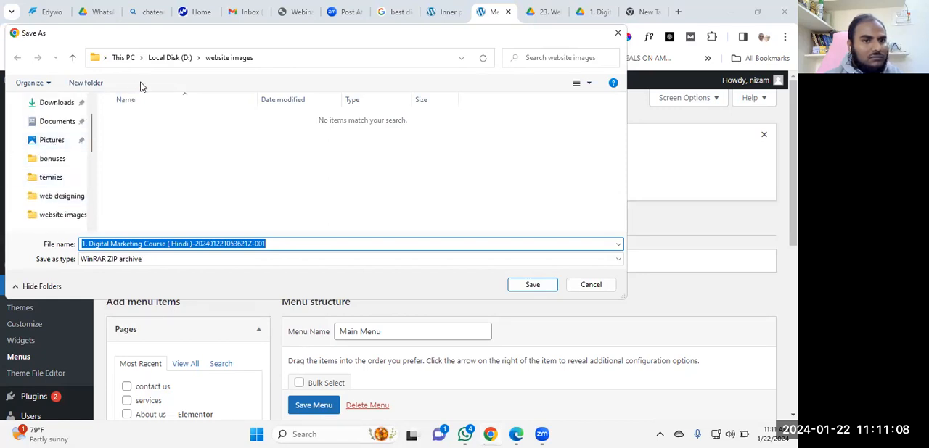
pyautogui.click(187, 57)
pyautogui.click(140, 58)
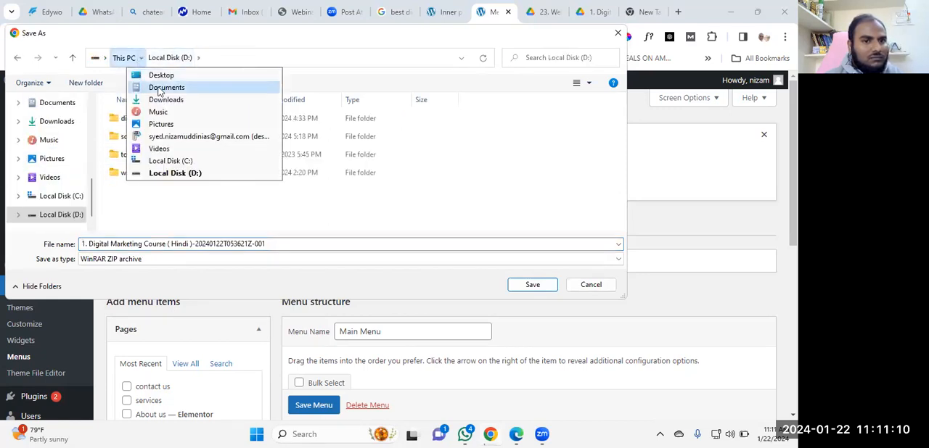
pyautogui.click(456, 157)
pyautogui.doubleClick(185, 118)
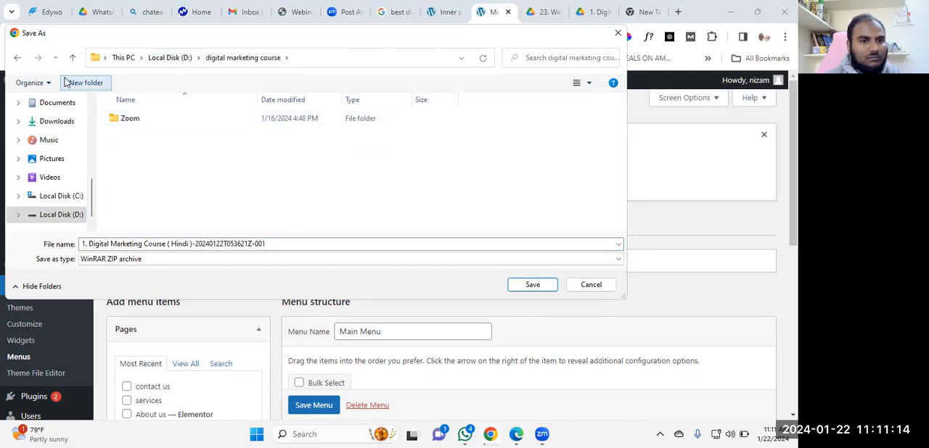
pyautogui.click(534, 285)
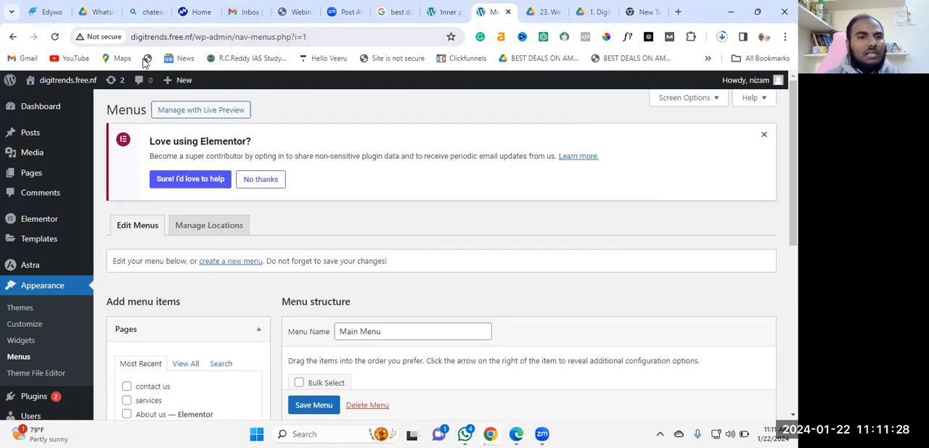
# Look over the Main Menu structure and open the list of all WordPress pages
pyautogui.moveTo(26, 116)
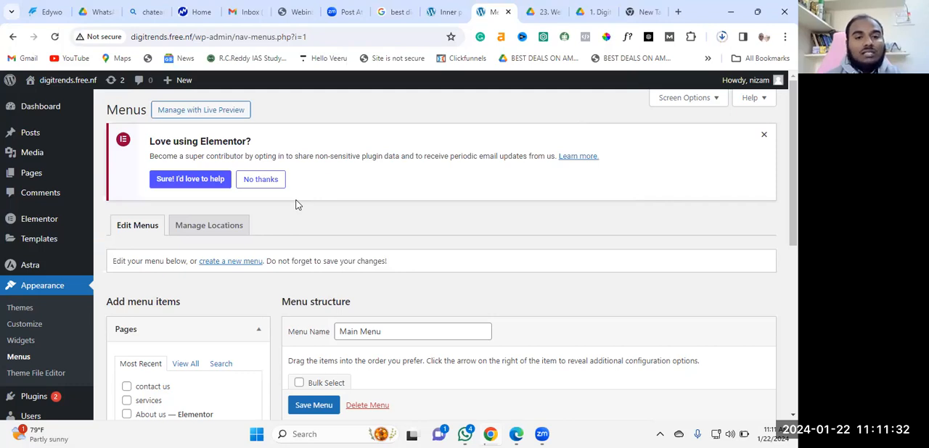
pyautogui.scroll(-3, 326, 182)
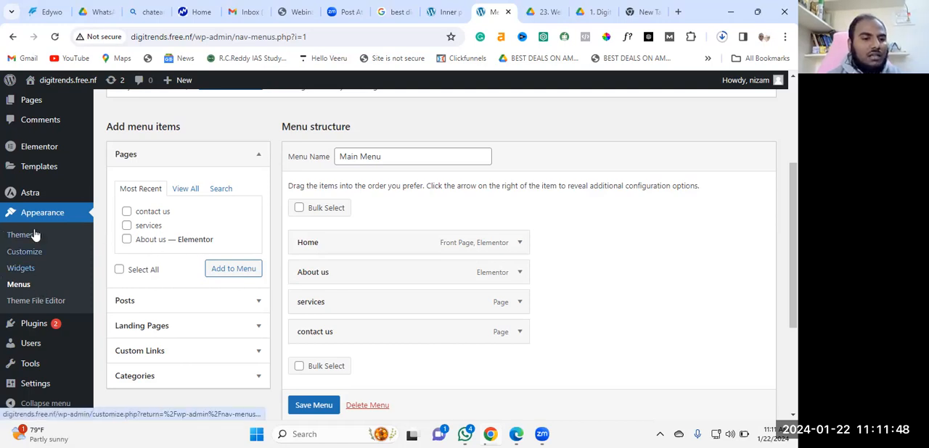
pyautogui.scroll(1, 109, 158)
pyautogui.scroll(1, 109, 158)
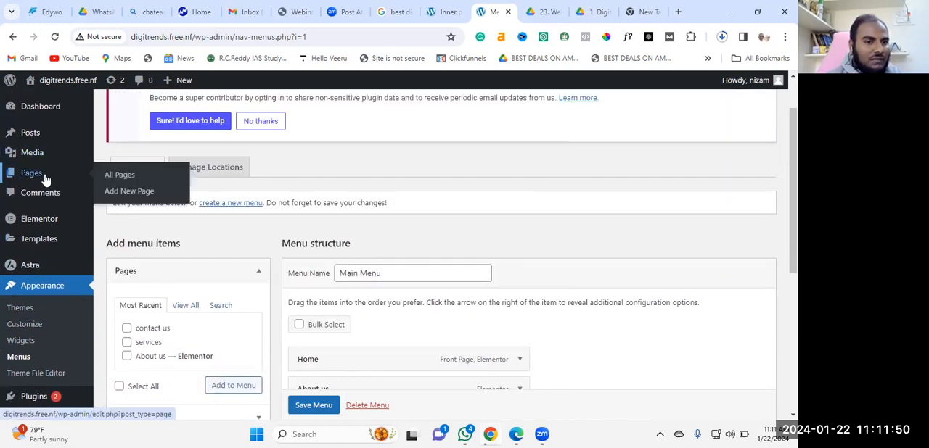
pyautogui.click(42, 179)
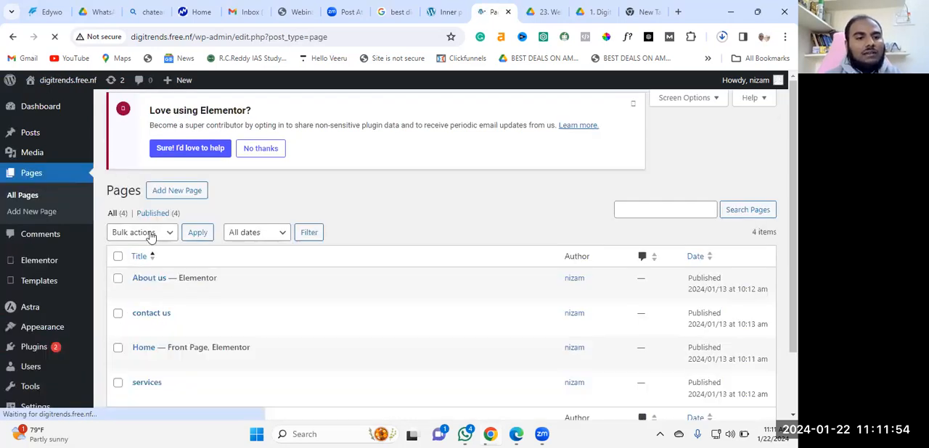
# Open the contact us page for editing with Elementor and close the Navigator
pyautogui.scroll(-1, 375, 285)
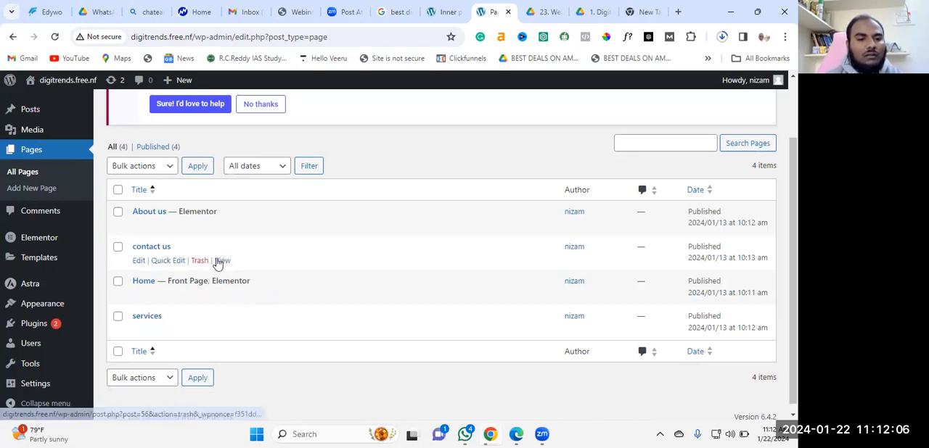
pyautogui.click(139, 262)
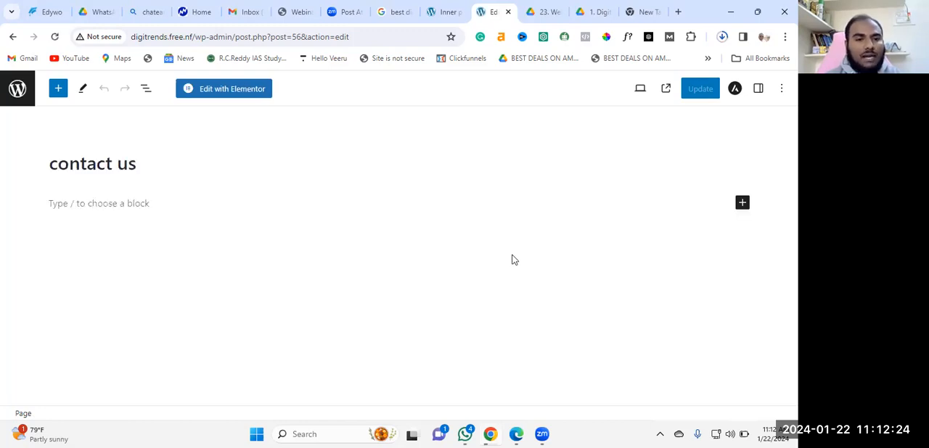
pyautogui.click(244, 91)
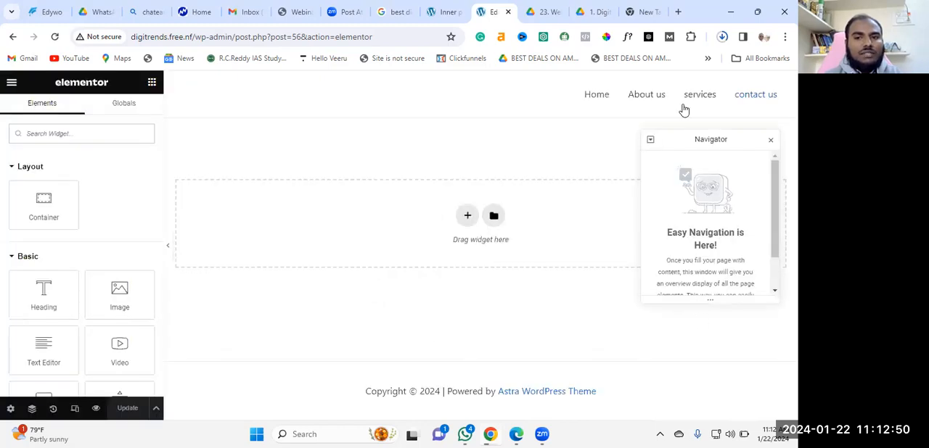
pyautogui.click(771, 139)
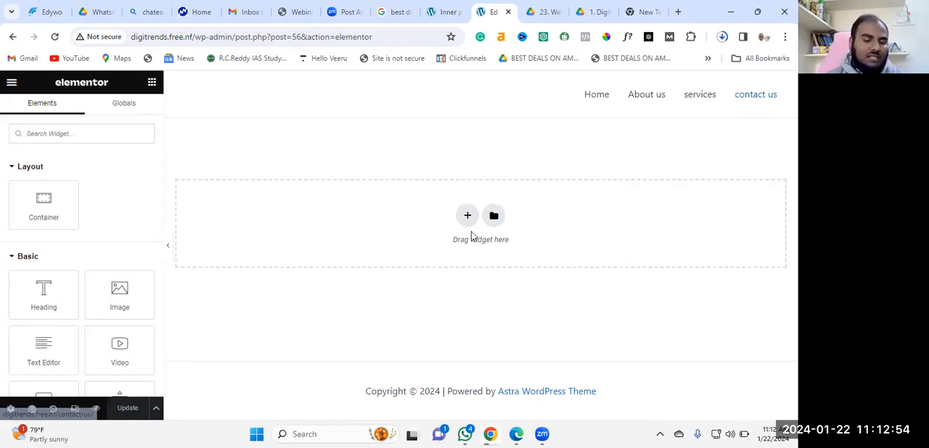
# Return to the SEOWP demo contact page and review its map and form sections as a reference
pyautogui.click(444, 11)
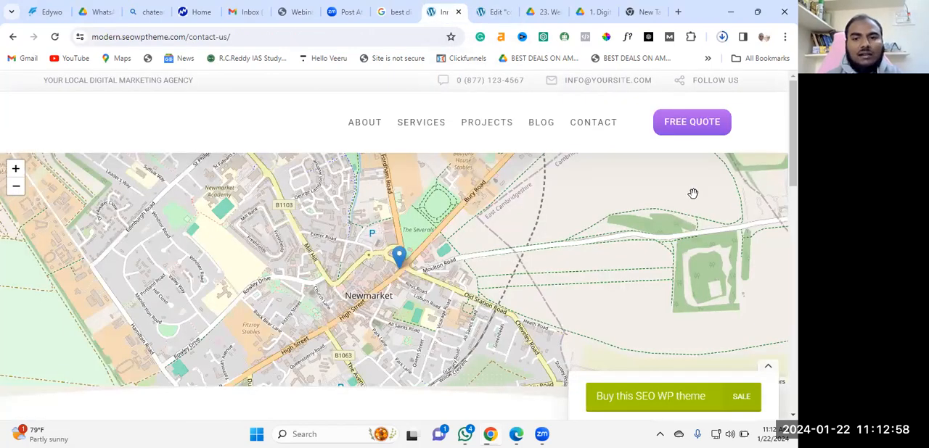
pyautogui.scroll(-2, 568, 347)
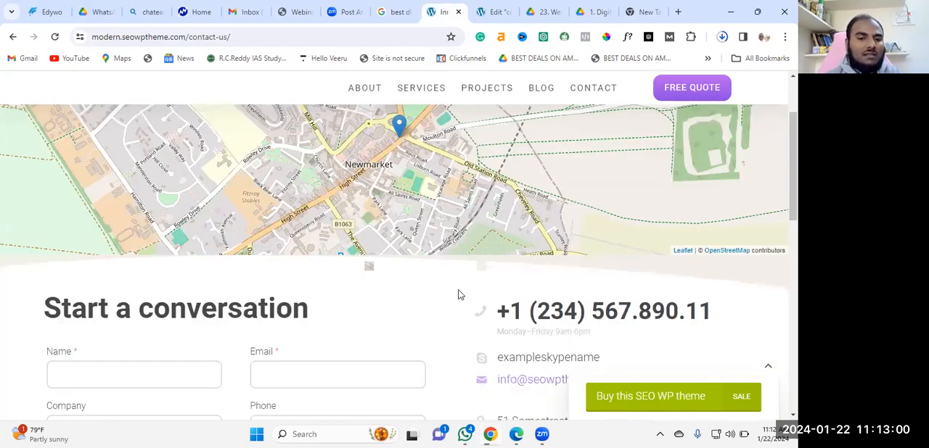
pyautogui.scroll(2, 563, 296)
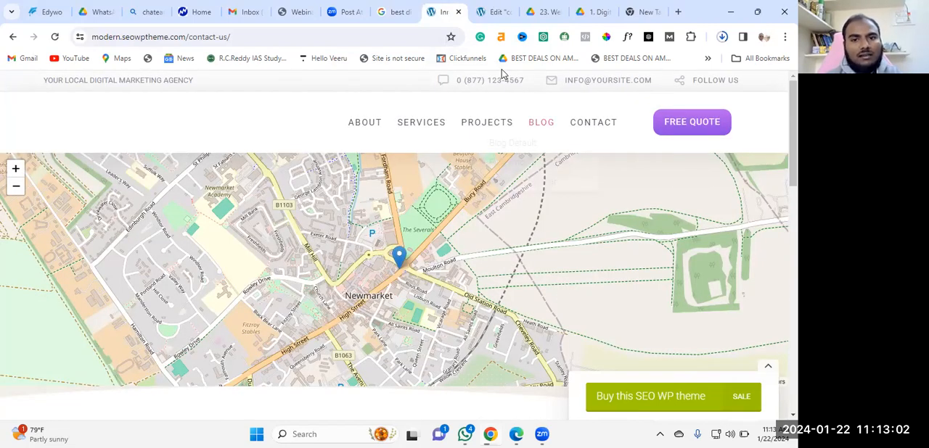
# Return to the Elementor editor, look up the map widget and add an empty container to the contact us page
pyautogui.hotkey('ctrl', 'Tab')
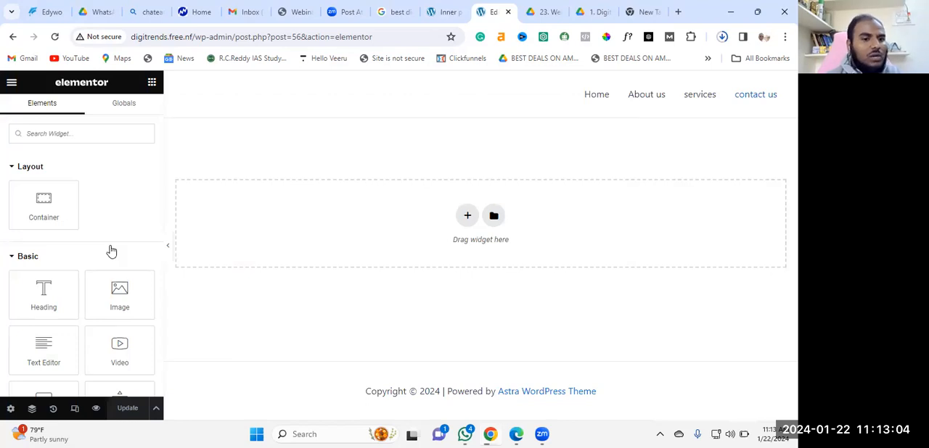
pyautogui.click(80, 133)
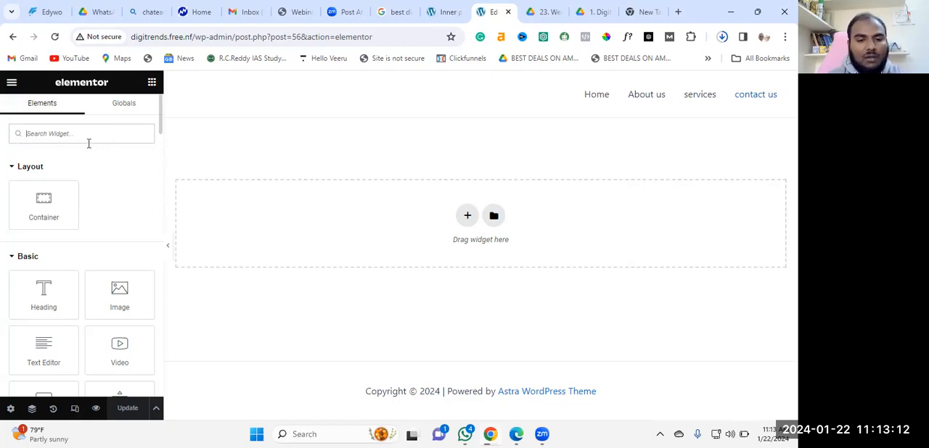
pyautogui.write('map')
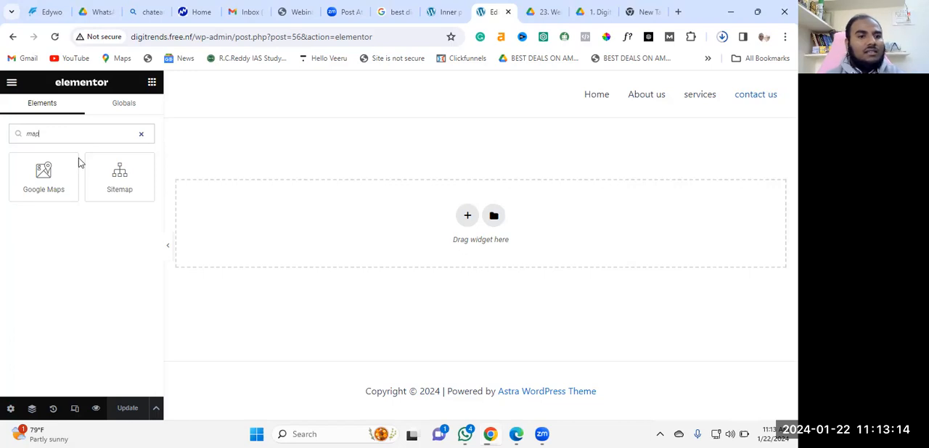
pyautogui.moveTo(79, 170); pyautogui.dragTo(52, 173)
pyautogui.click(468, 218)
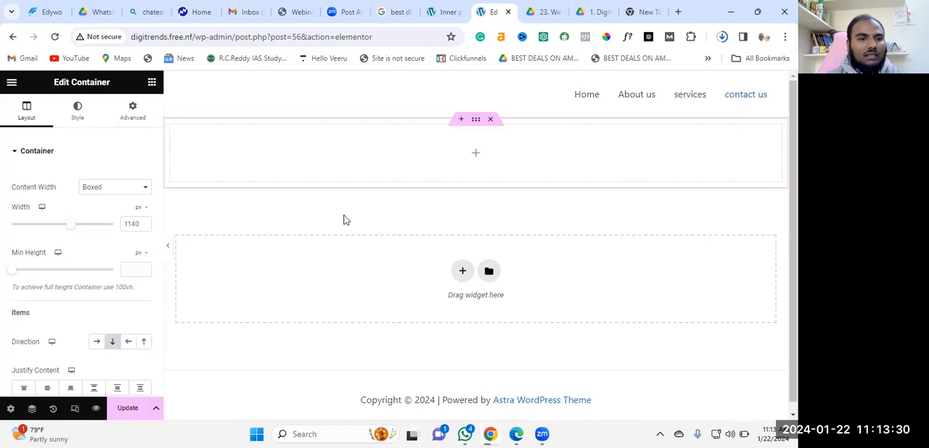
# Search the widgets for map and place the Google Maps widget inside the new container
pyautogui.click(152, 84)
pyautogui.click(66, 133)
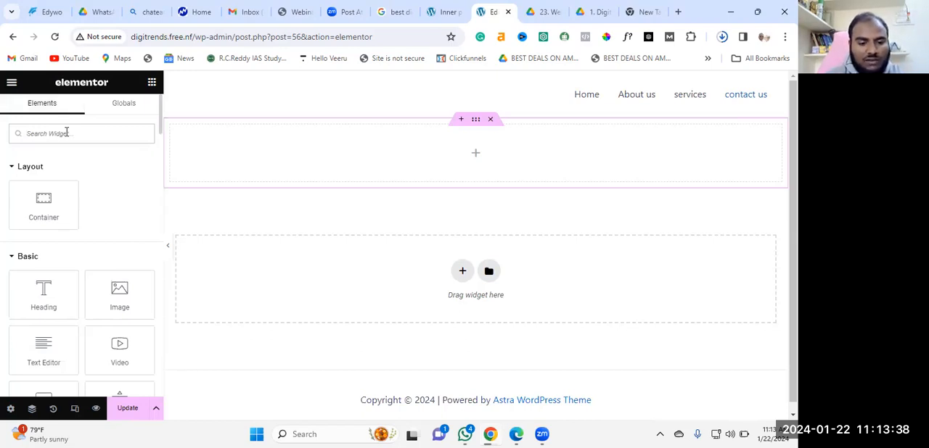
pyautogui.write('map')
pyautogui.moveTo(44, 174); pyautogui.dragTo(495, 157)
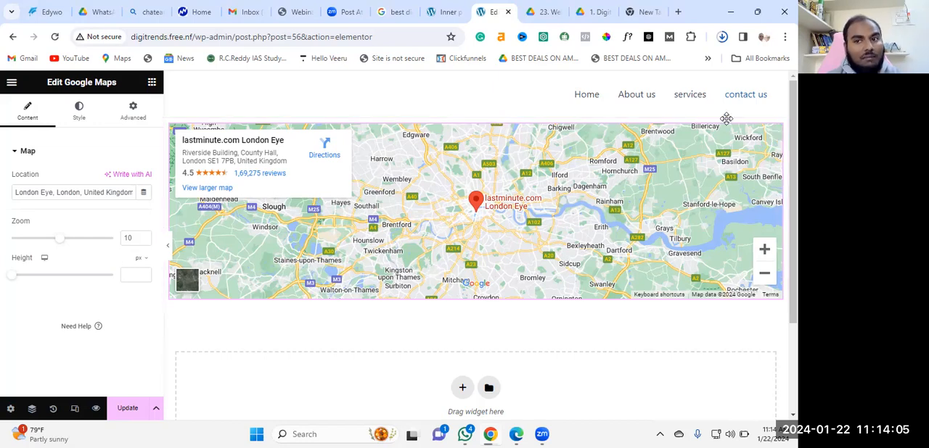
# Open Google Maps at maps.google.com in the empty browser tab
pyautogui.click(642, 12)
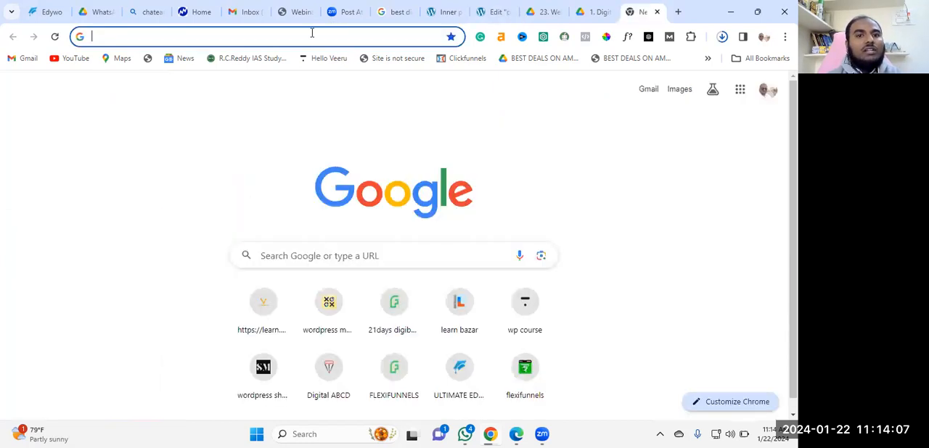
pyautogui.click(312, 35)
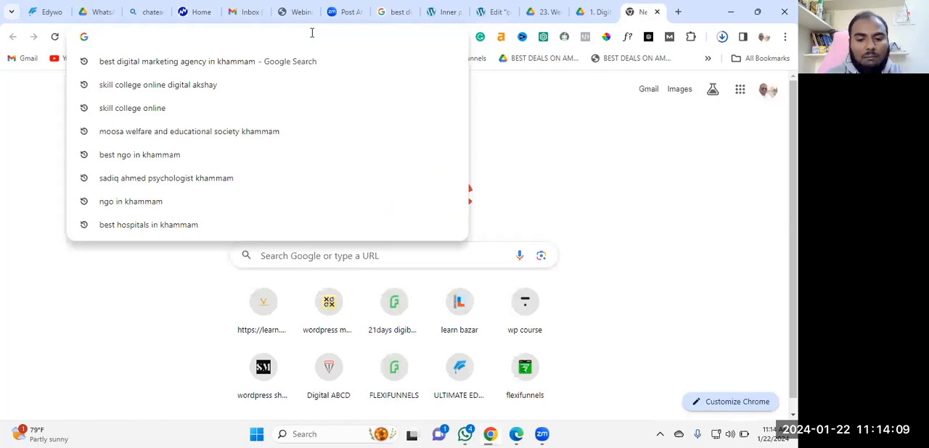
pyautogui.write('map.')
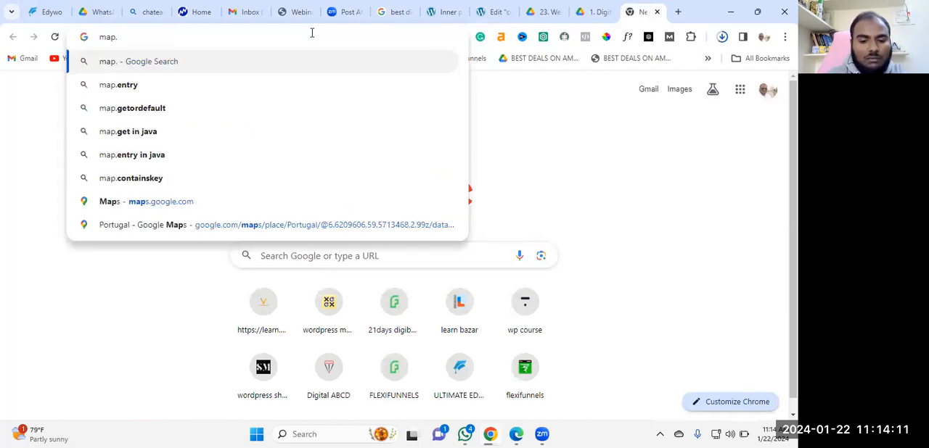
pyautogui.write('goog')
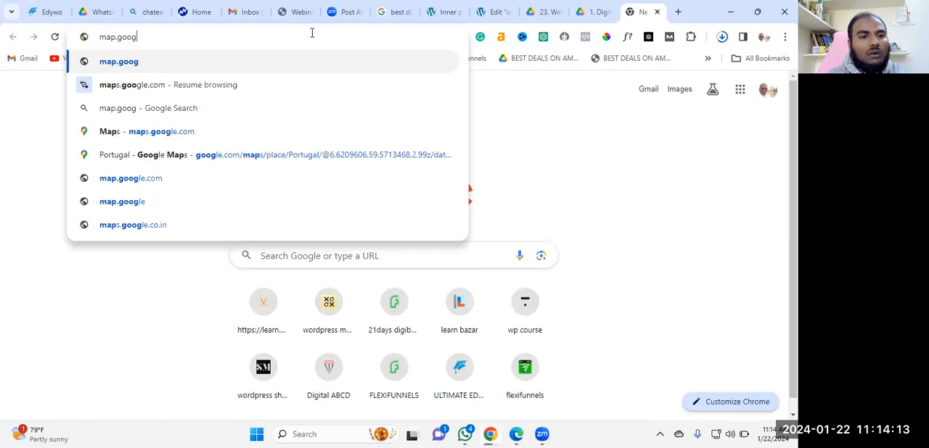
pyautogui.write('le')
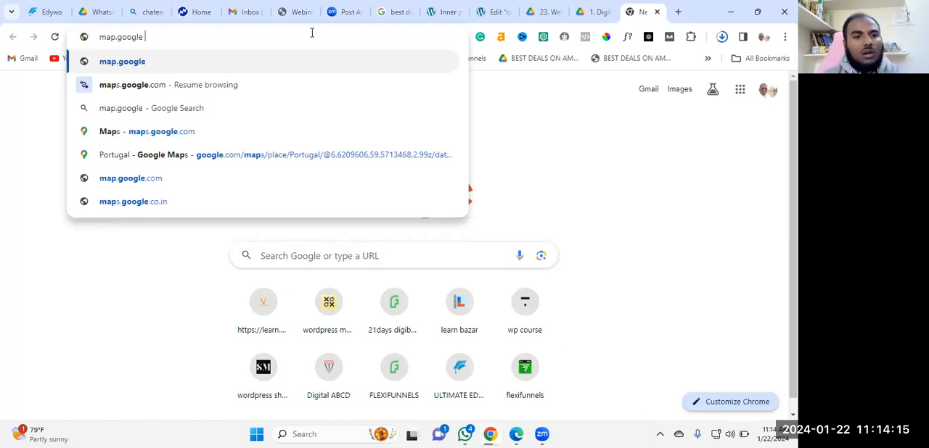
pyautogui.click(201, 140)
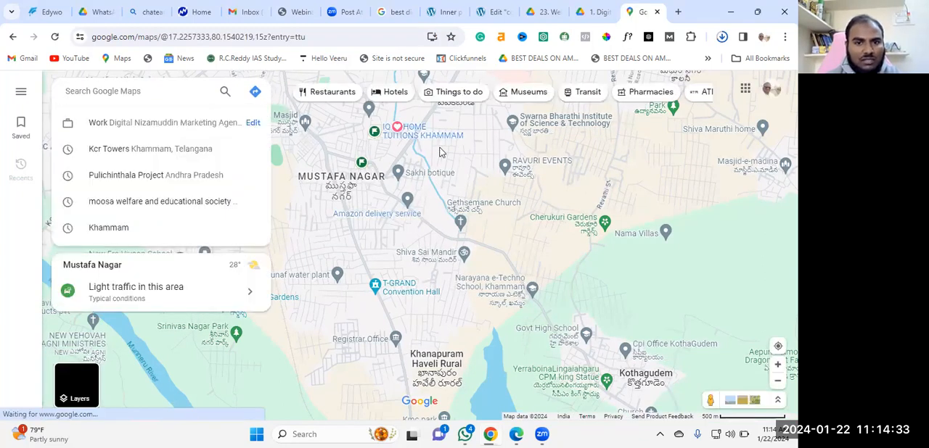
# Examine the Mustafa Nagar area of Khammam on the map and preview the agency's location marker
pyautogui.scroll(2, 439, 149)
pyautogui.moveTo(497, 161); pyautogui.dragTo(503, 213)
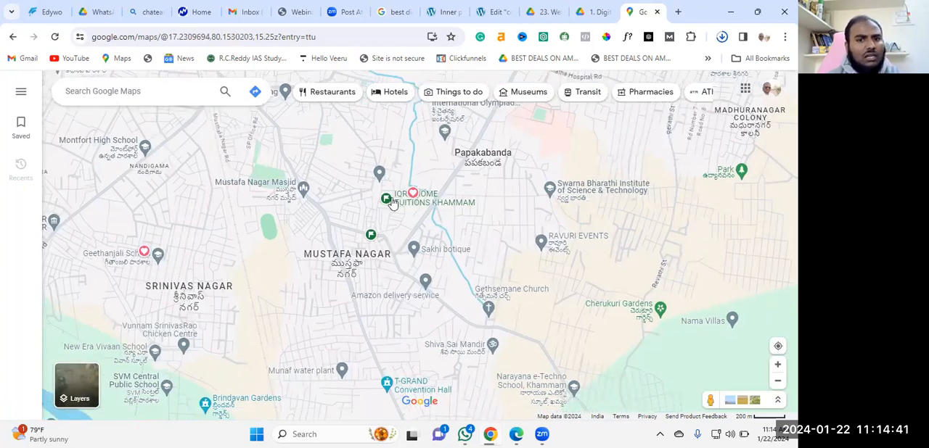
pyautogui.scroll(1, 411, 196)
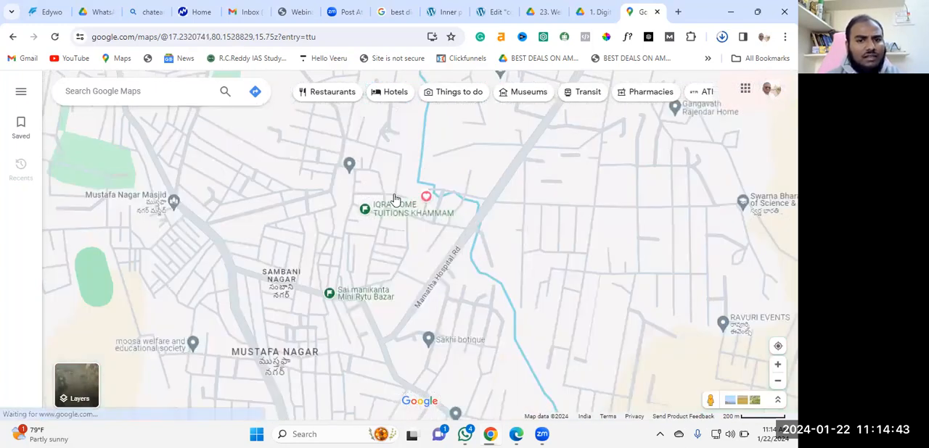
pyautogui.scroll(1, 392, 201)
pyautogui.scroll(4, 280, 149)
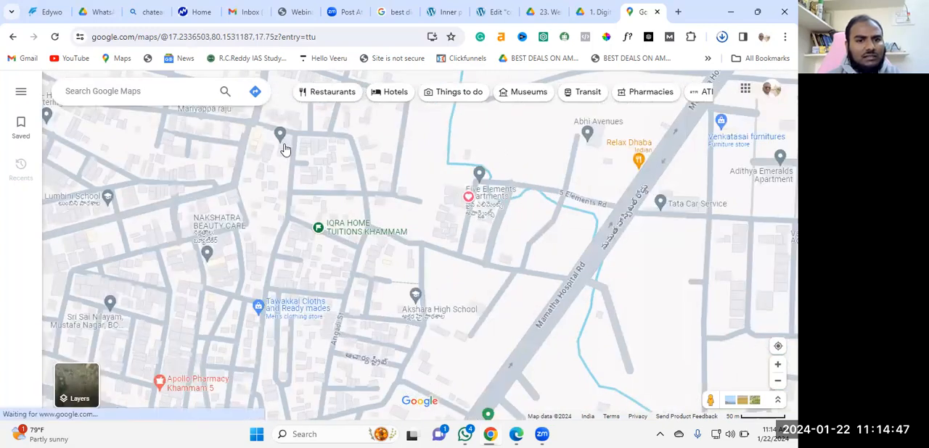
pyautogui.moveTo(283, 145)
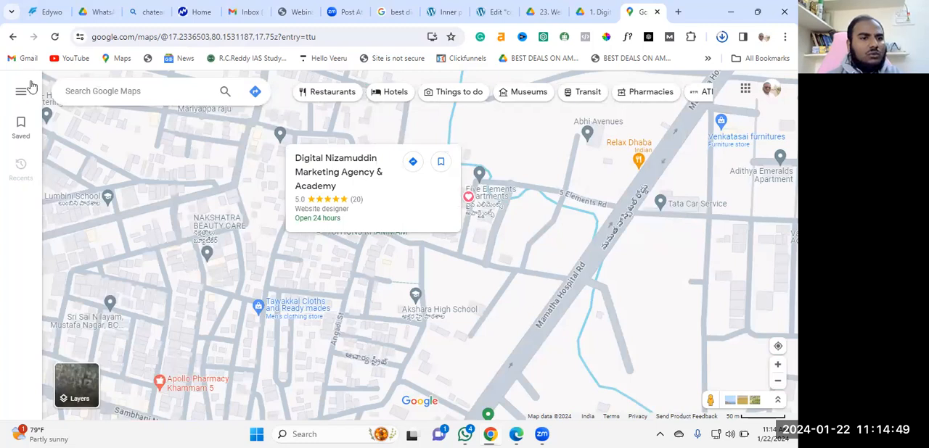
# Search Google Maps for digitalnizamuddin and open the Digital Nizamuddin Marketing Agency & Academy listing
pyautogui.click(117, 92)
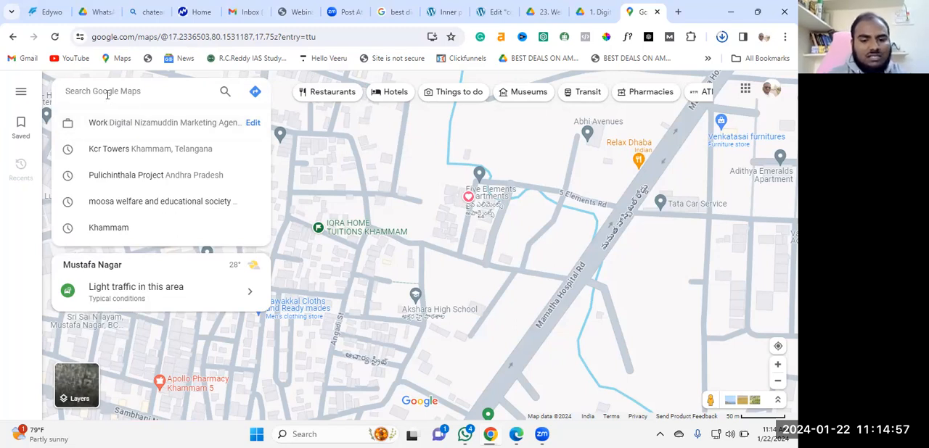
pyautogui.write('di')
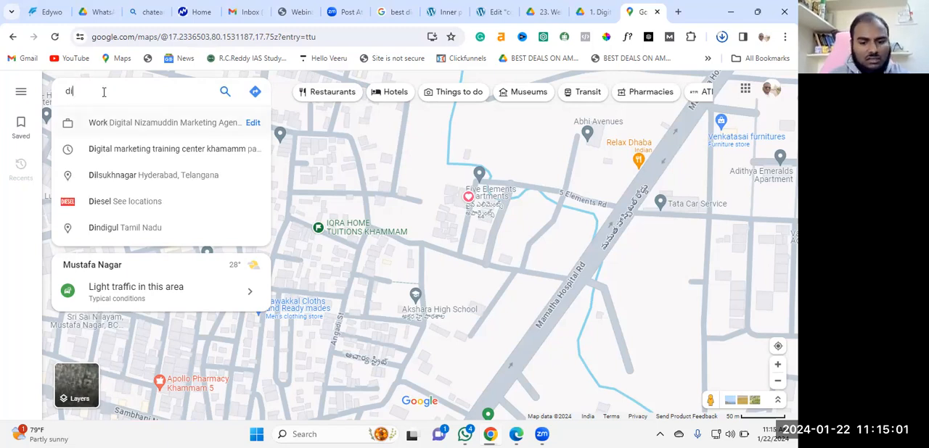
pyautogui.write('gita')
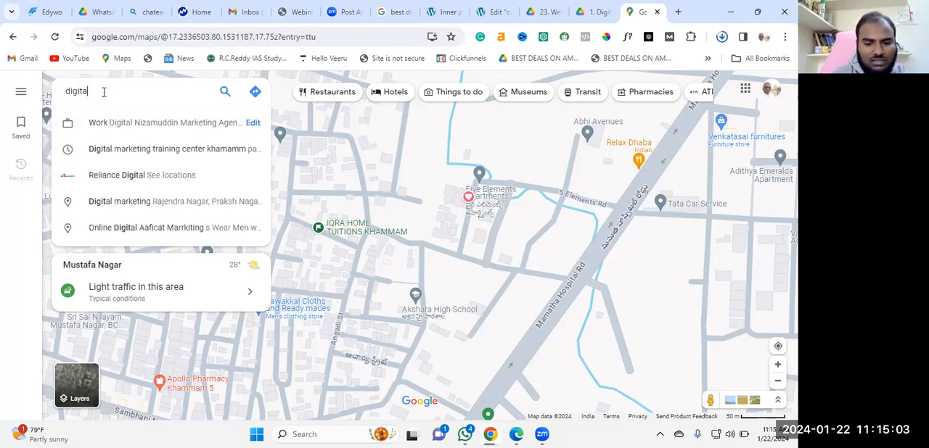
pyautogui.write('lnizamu')
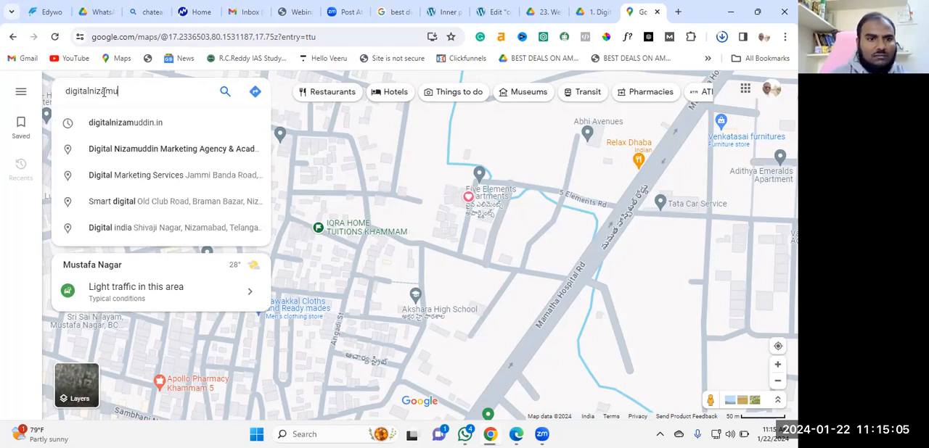
pyautogui.write('ddin Marketing Agency')
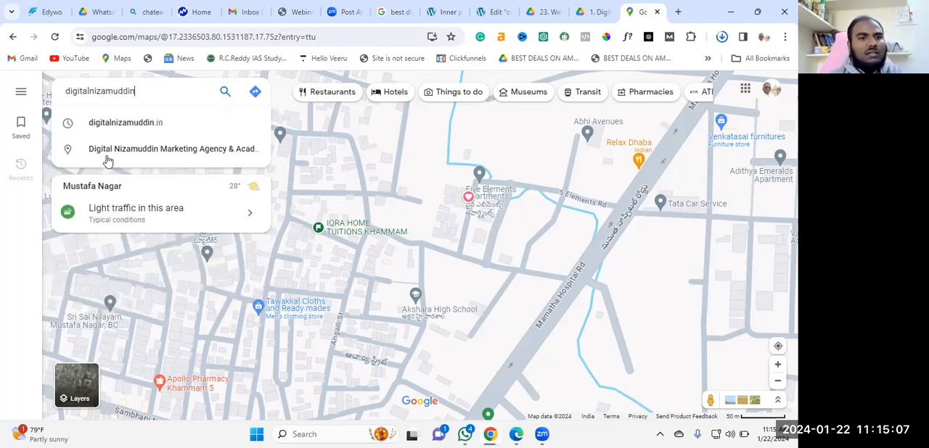
pyautogui.click(106, 156)
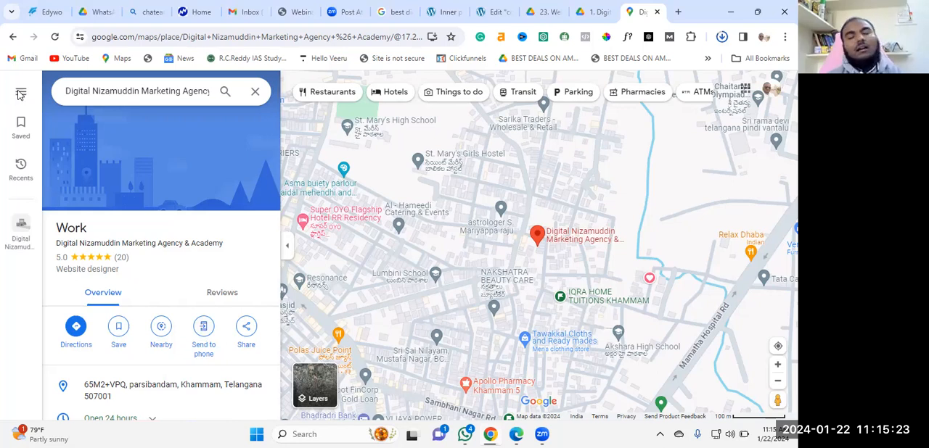
# Open the form for adding a missing place to Google Maps and look over its place detail fields
pyautogui.click(21, 94)
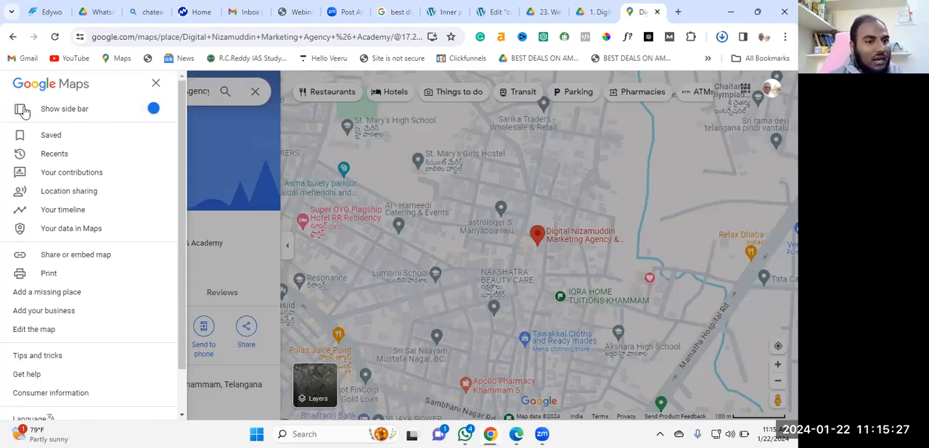
pyautogui.click(199, 121)
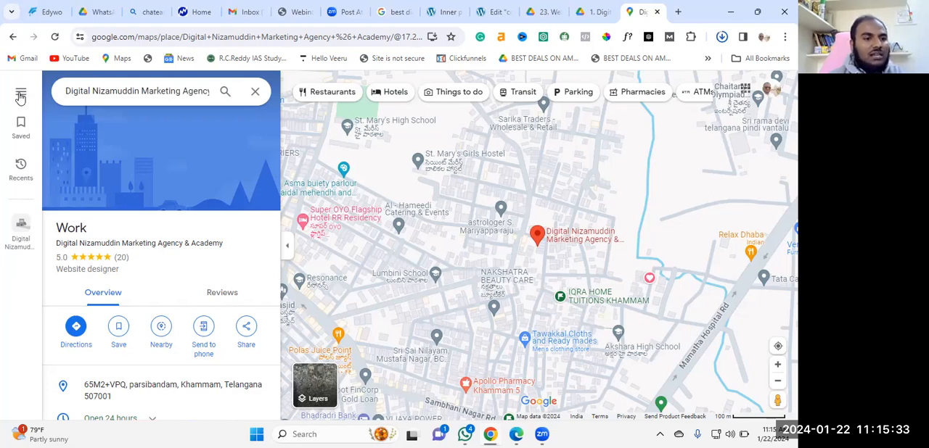
pyautogui.click(21, 95)
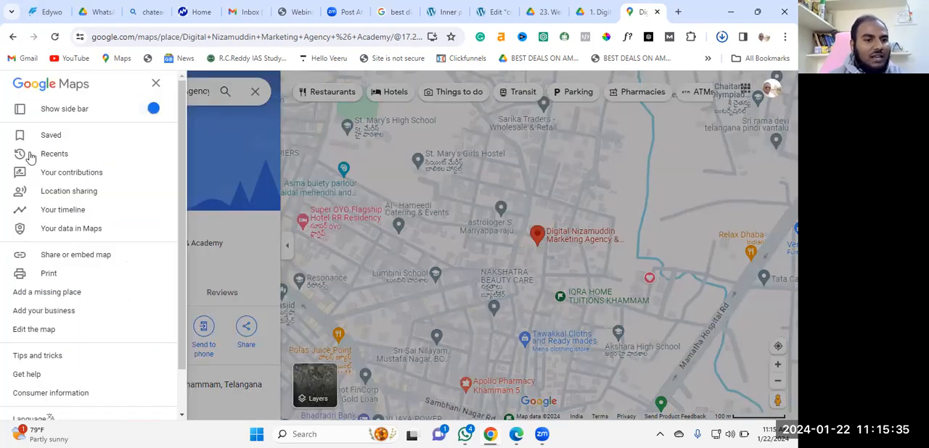
pyautogui.click(42, 296)
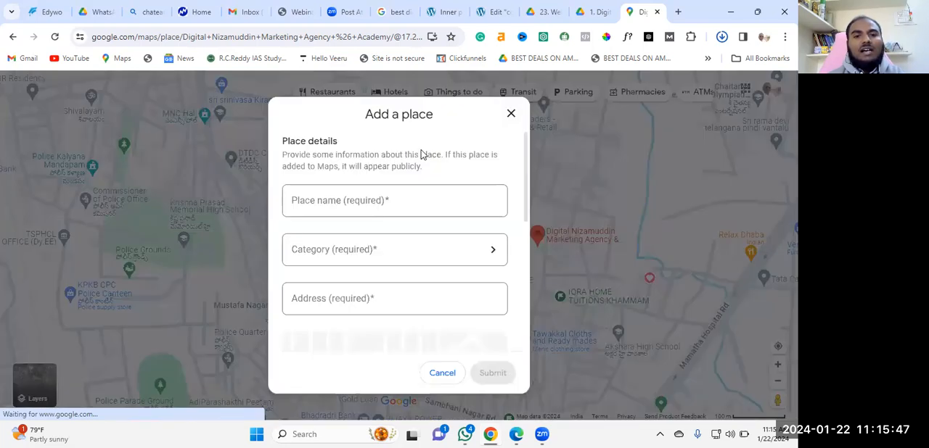
pyautogui.click(322, 200)
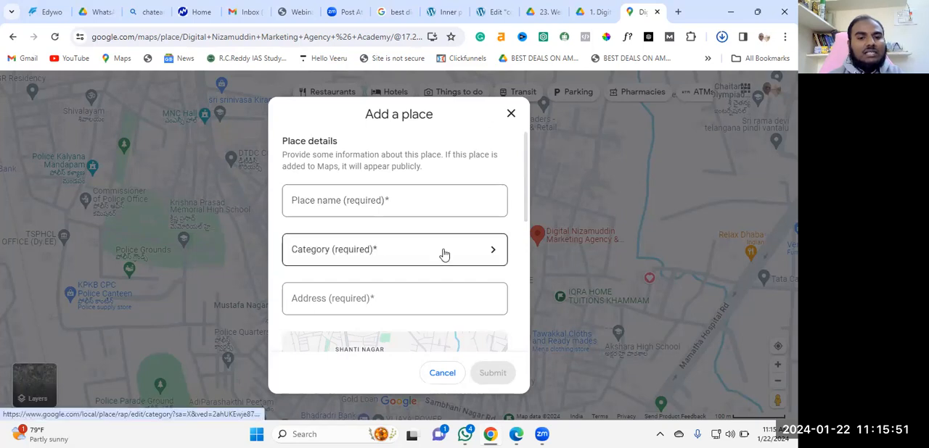
pyautogui.scroll(-2, 377, 206)
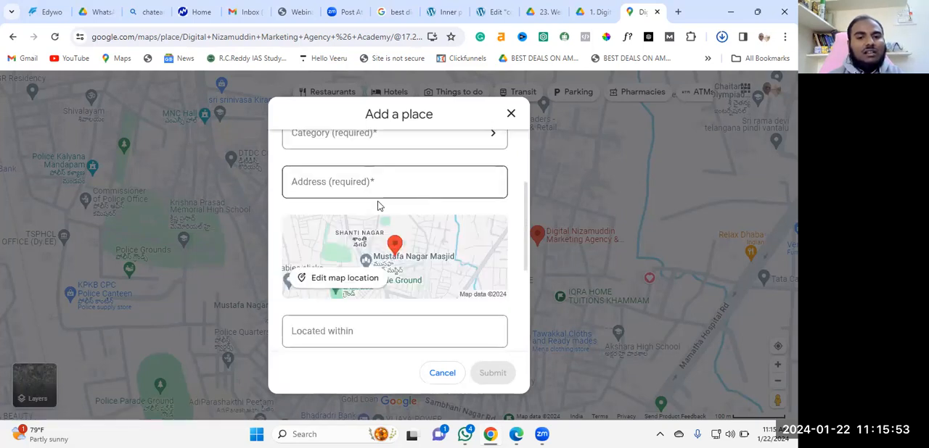
pyautogui.scroll(-1, 374, 183)
pyautogui.scroll(-1, 333, 172)
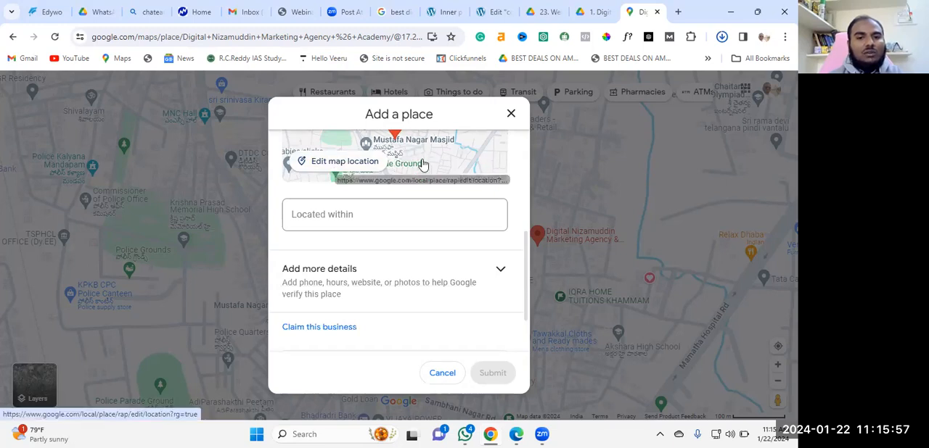
pyautogui.scroll(1, 434, 162)
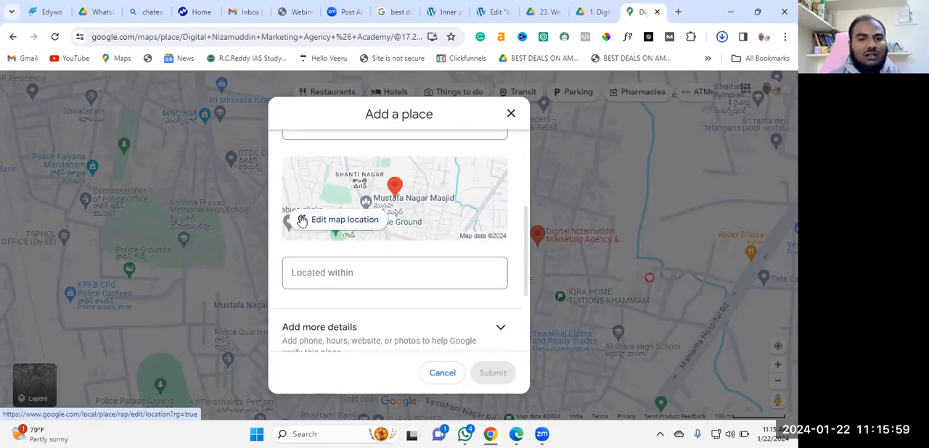
# Try moving the new place's map location to near Pakabanda park and return to the place details form
pyautogui.click(418, 222)
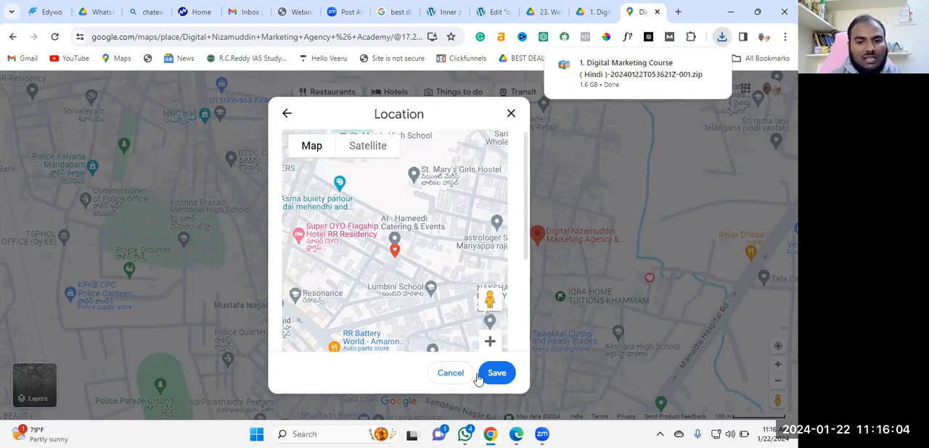
pyautogui.moveTo(402, 254); pyautogui.dragTo(419, 234)
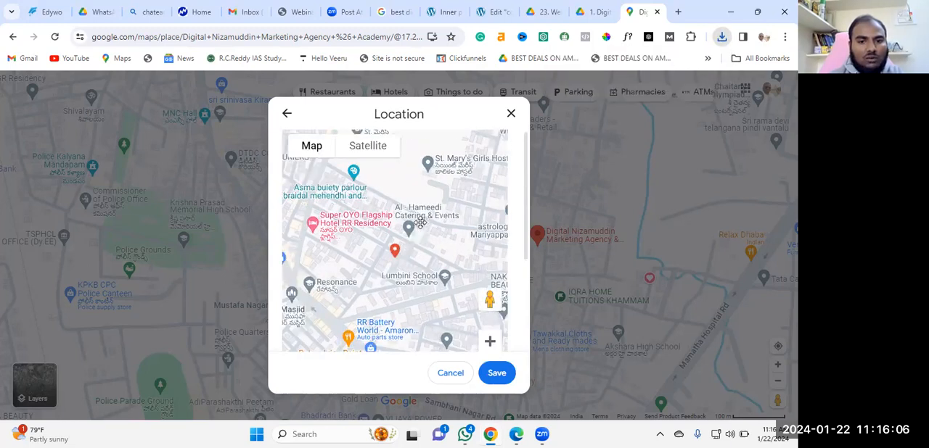
pyautogui.moveTo(364, 280); pyautogui.dragTo(338, 334)
pyautogui.moveTo(252, 317); pyautogui.dragTo(432, 245)
pyautogui.moveTo(348, 254); pyautogui.dragTo(376, 351)
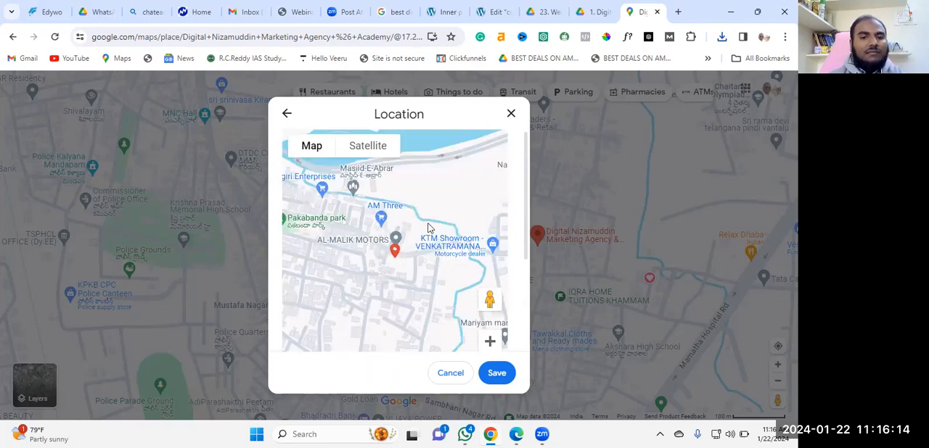
pyautogui.moveTo(399, 203); pyautogui.dragTo(493, 179)
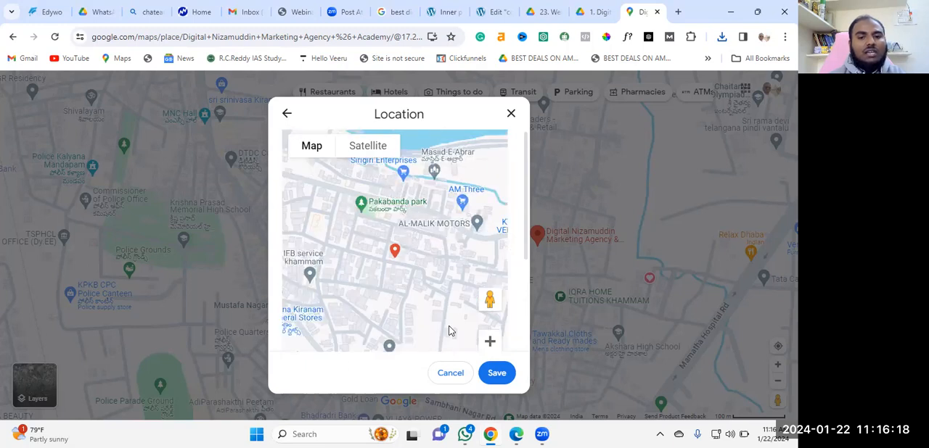
pyautogui.click(490, 342)
pyautogui.click(511, 114)
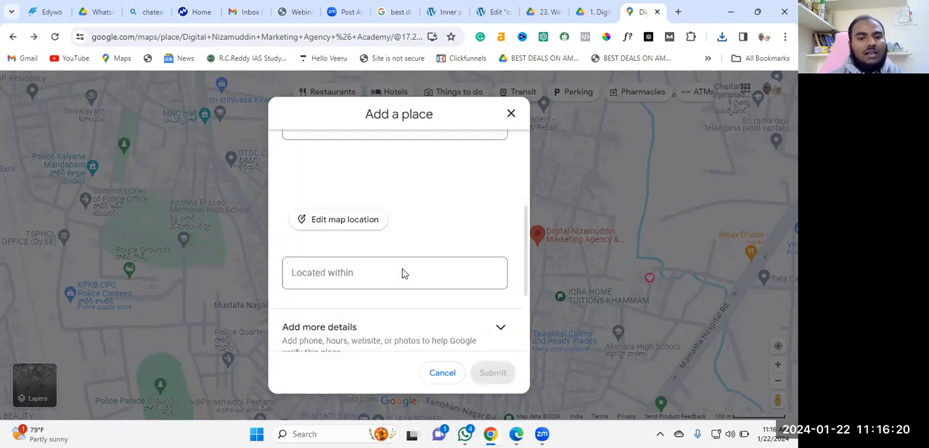
# Expand the additional details of the new place form and look over the hours, contact, opening date and photo fields
pyautogui.scroll(-2, 406, 348)
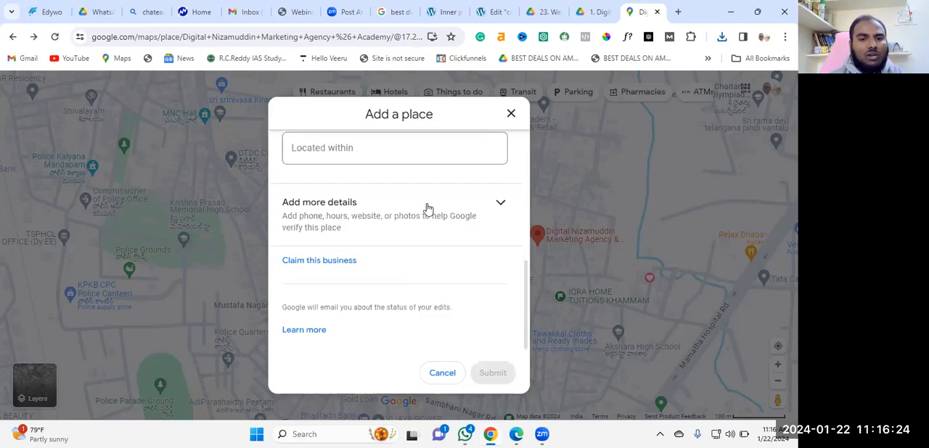
pyautogui.click(499, 205)
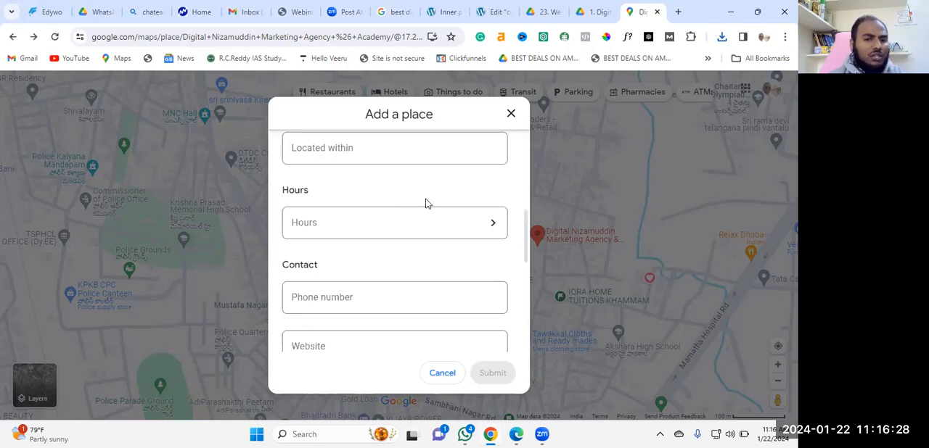
pyautogui.scroll(1, 406, 210)
pyautogui.scroll(-1, 391, 210)
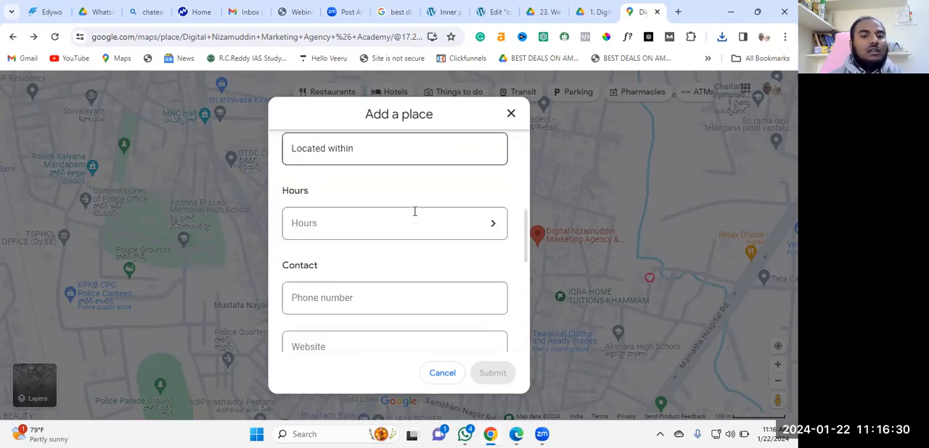
pyautogui.scroll(-1, 432, 224)
pyautogui.scroll(-1, 385, 210)
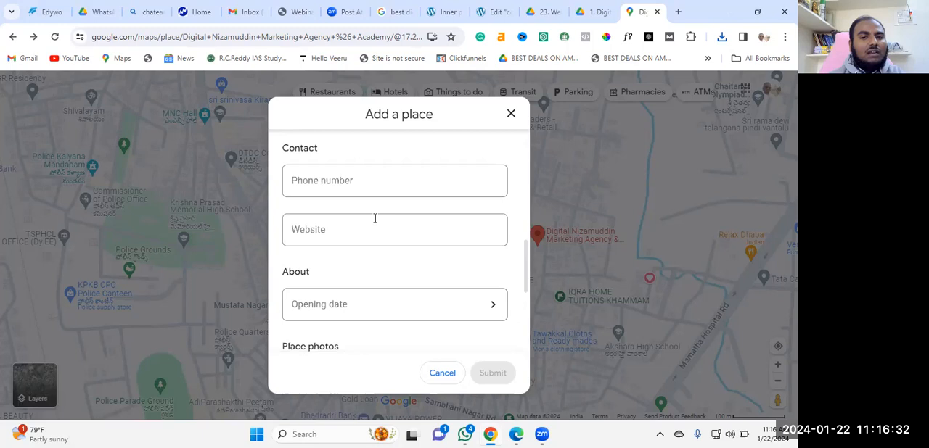
pyautogui.scroll(-1, 373, 214)
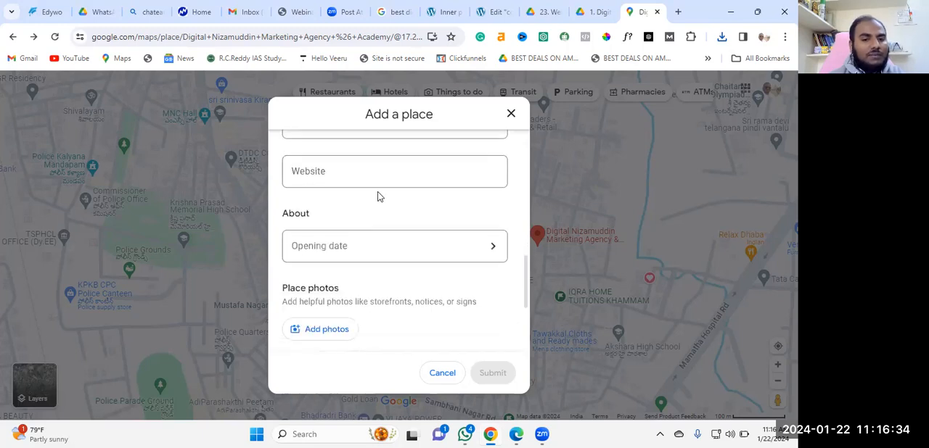
pyautogui.scroll(-1, 401, 243)
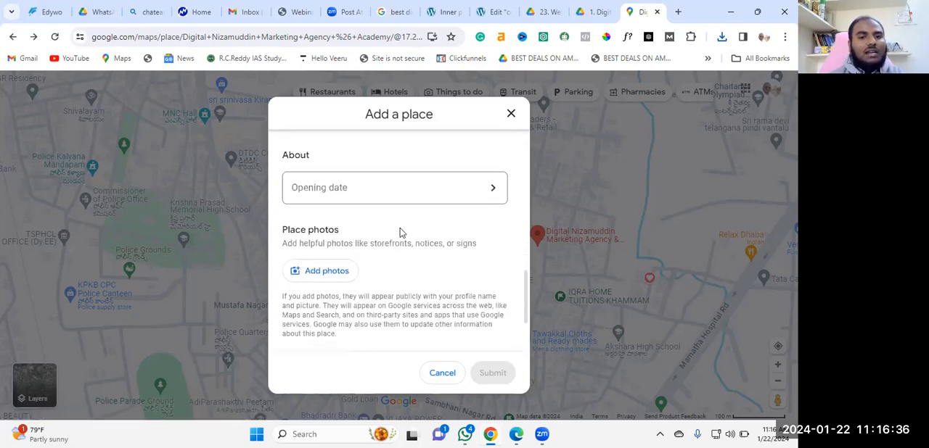
pyautogui.scroll(-2, 392, 196)
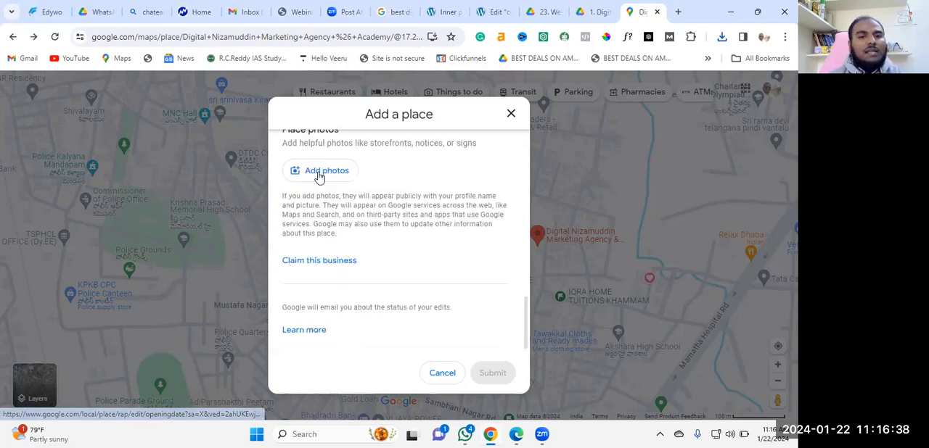
pyautogui.scroll(1, 348, 193)
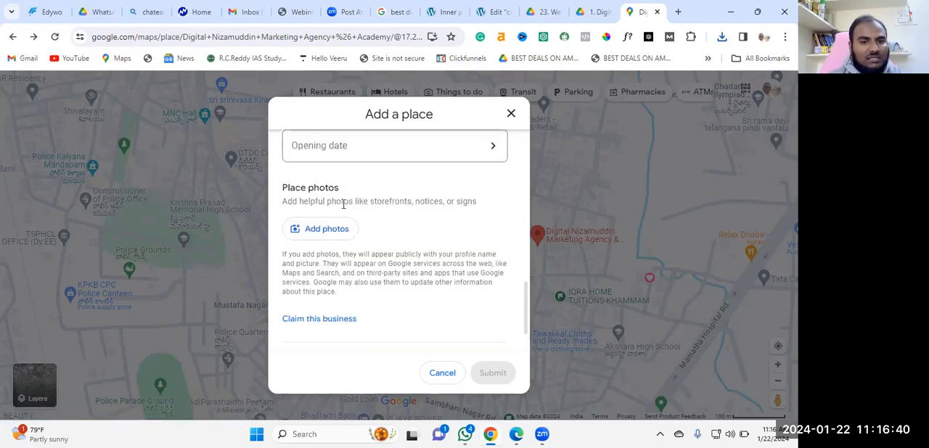
pyautogui.scroll(-1, 391, 241)
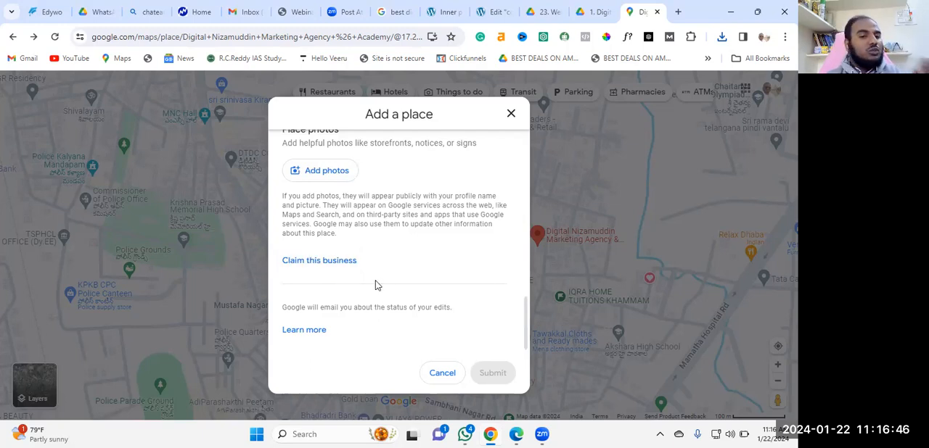
# Open the claim page for the business, look over the Business Profile name and category fields, and close the page
pyautogui.click(331, 263)
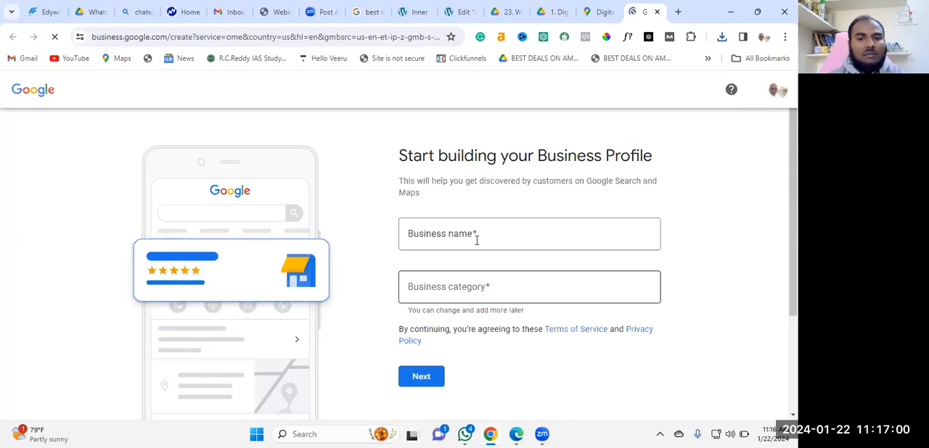
pyautogui.scroll(-2, 479, 266)
pyautogui.scroll(2, 492, 274)
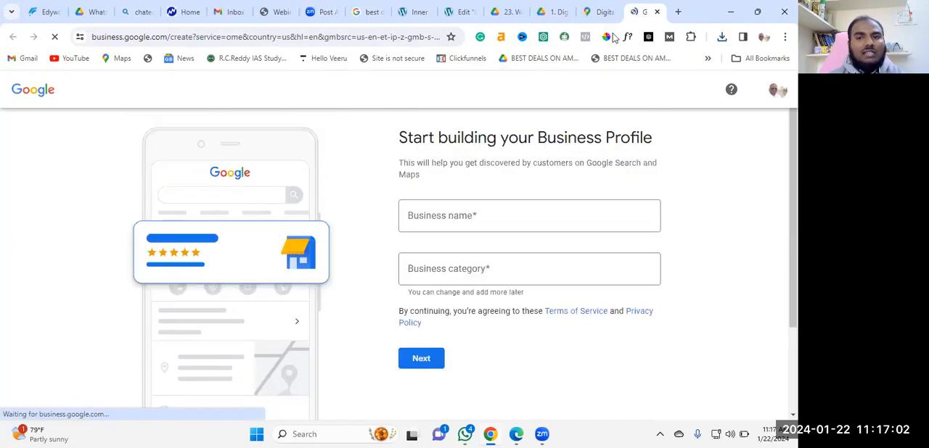
pyautogui.hotkey('ctrl', 'w')
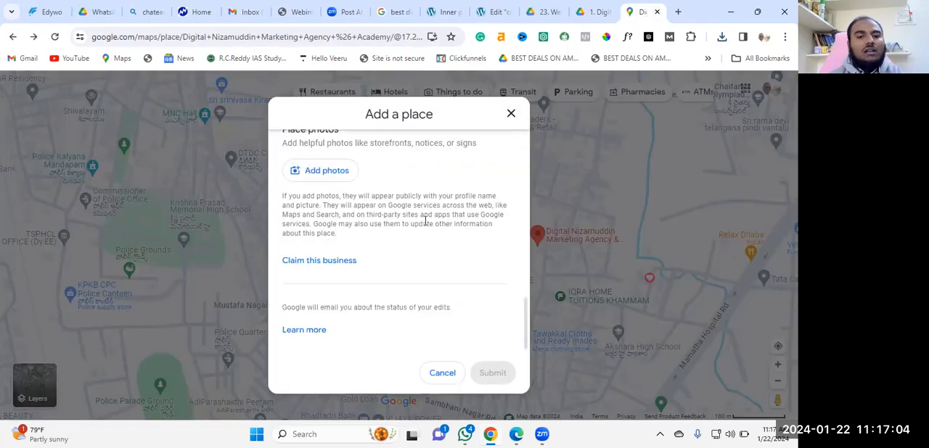
# Close the form for adding a place and discard its changes
pyautogui.scroll(2, 448, 219)
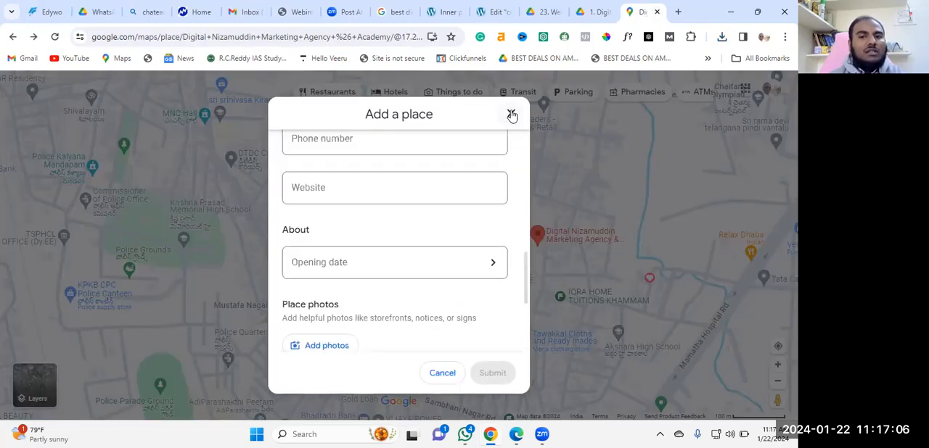
pyautogui.click(511, 115)
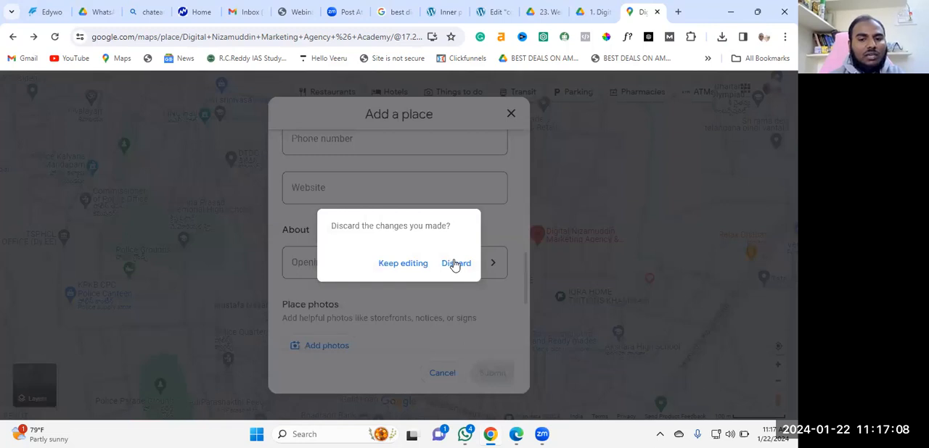
pyautogui.click(391, 266)
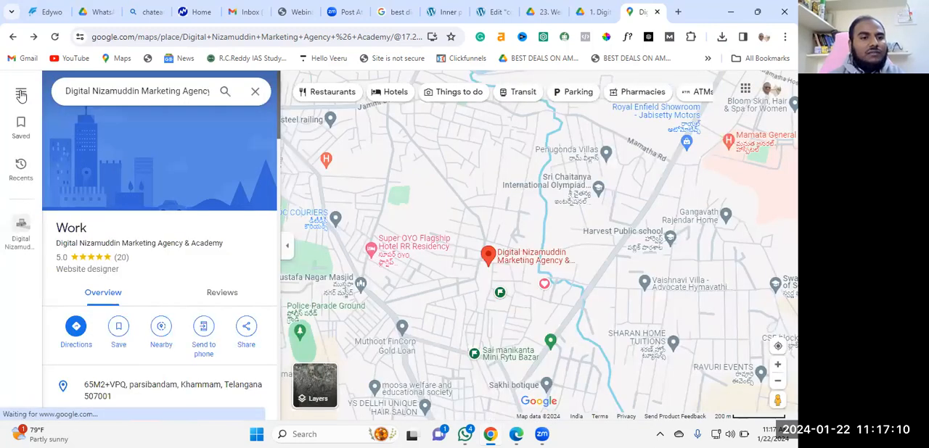
# Copy the medium-size map embed HTML for the Digital Nizamuddin Marketing Agency & Academy listing
pyautogui.click(21, 95)
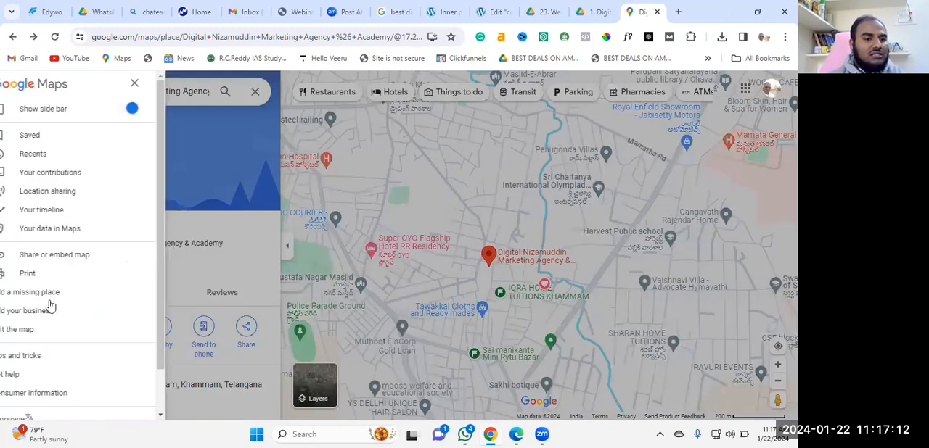
pyautogui.scroll(-1, 41, 270)
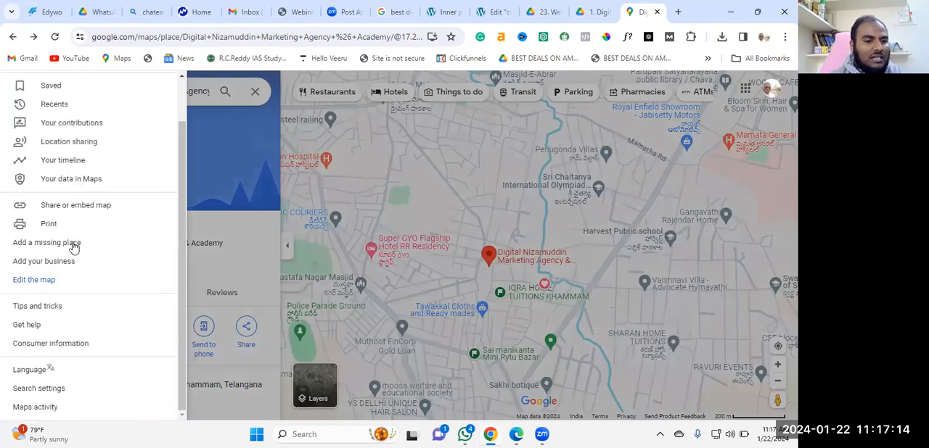
pyautogui.click(82, 209)
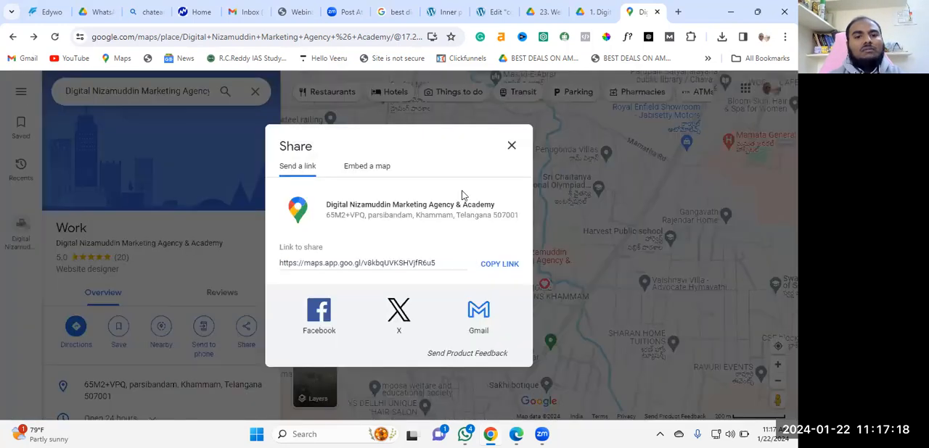
pyautogui.click(360, 172)
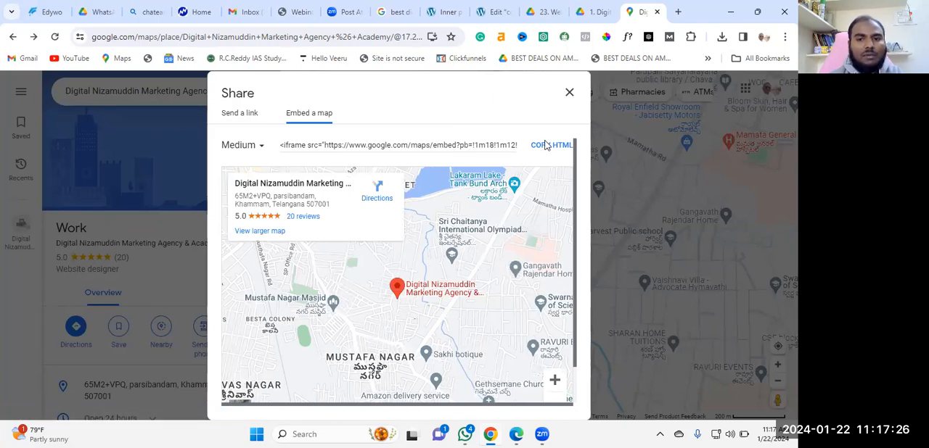
pyautogui.click(546, 148)
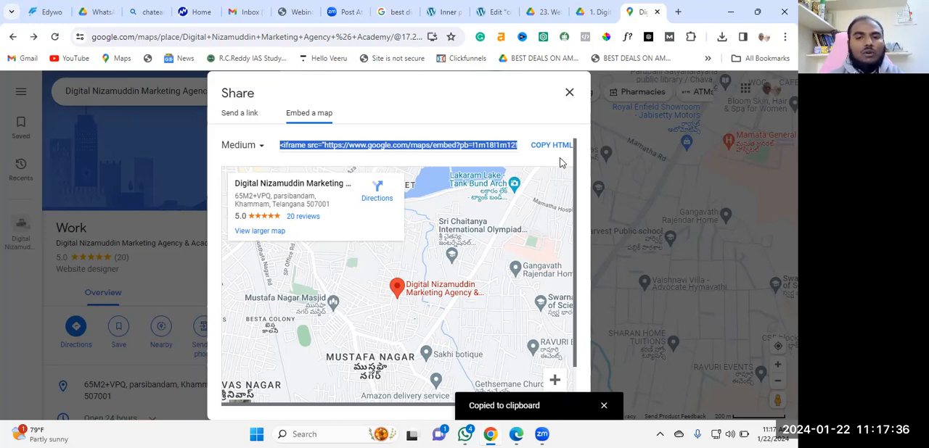
# Switch to the contact us page in Elementor, select the container around the map, and look over its layout settings
pyautogui.click(438, 9)
pyautogui.click(481, 11)
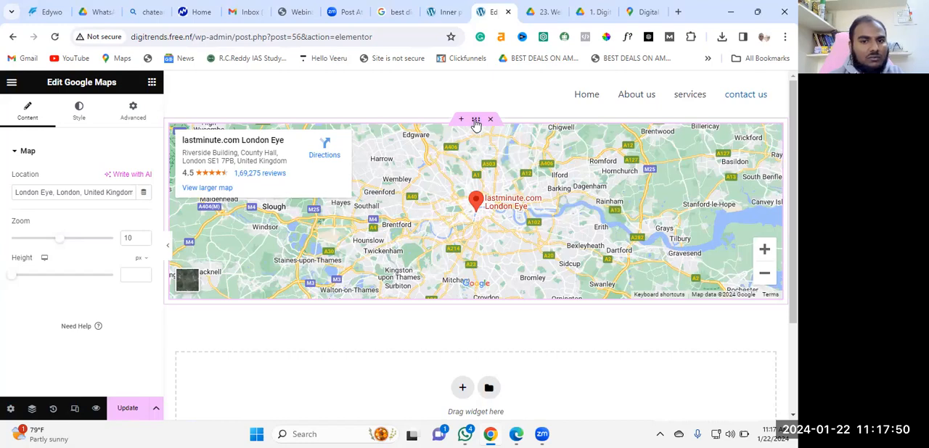
pyautogui.click(476, 122)
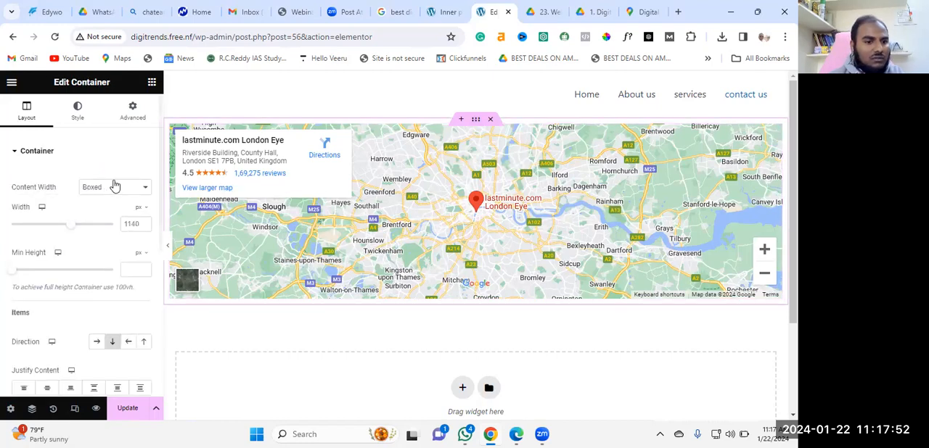
pyautogui.scroll(-3, 108, 181)
pyautogui.scroll(2, 80, 179)
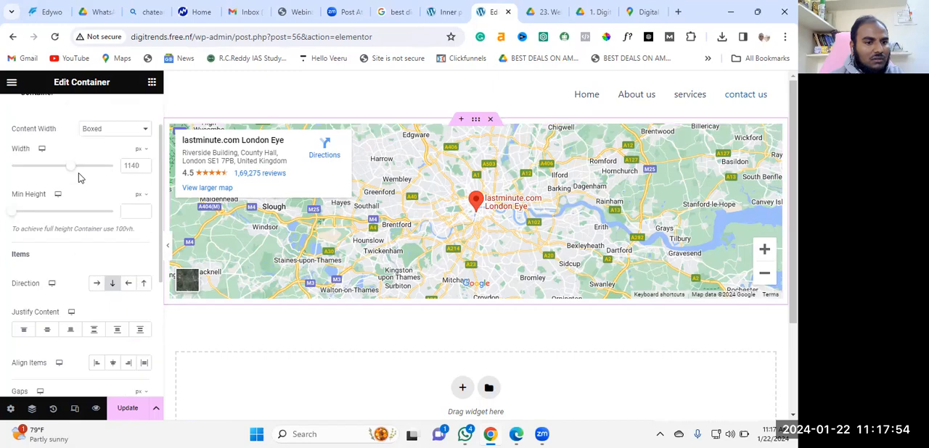
pyautogui.scroll(-3, 82, 184)
pyautogui.scroll(-1, 84, 185)
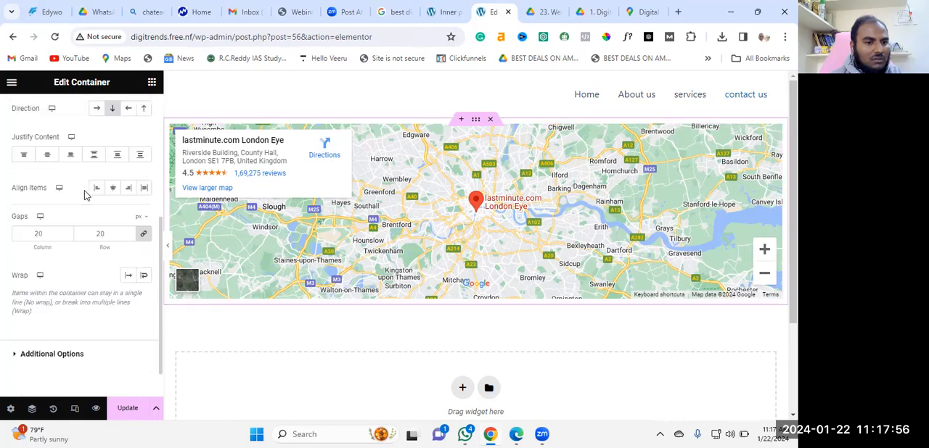
pyautogui.scroll(-1, 84, 193)
pyautogui.scroll(6, 84, 191)
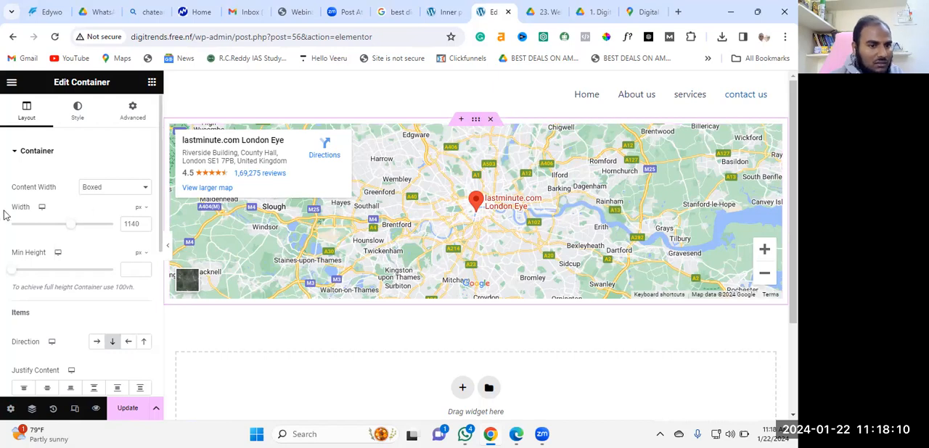
pyautogui.scroll(-4, 83, 249)
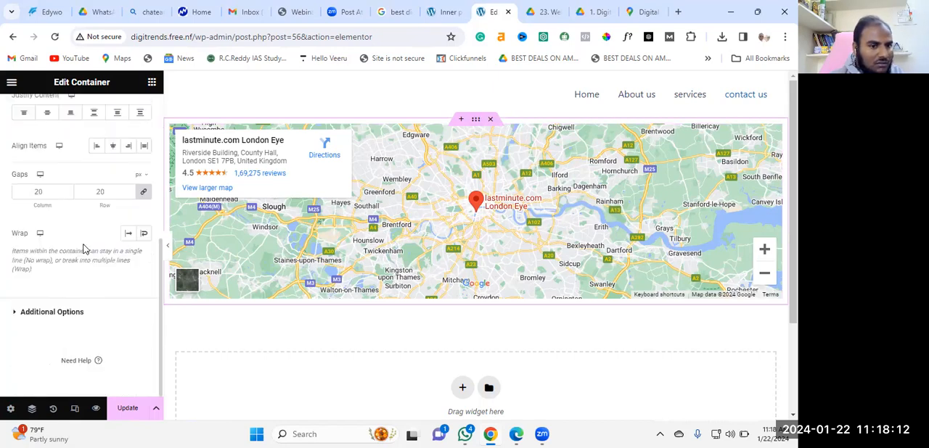
pyautogui.scroll(5, 85, 250)
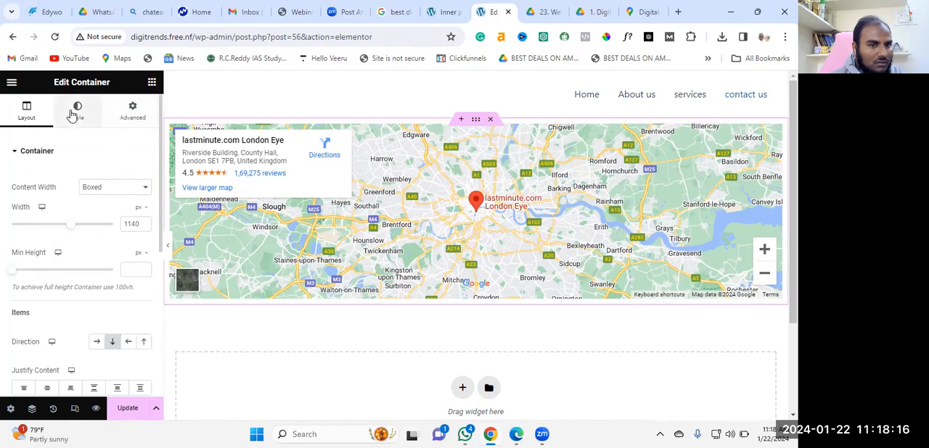
# Examine the map container's style and advanced settings and open its Custom CSS section
pyautogui.click(76, 113)
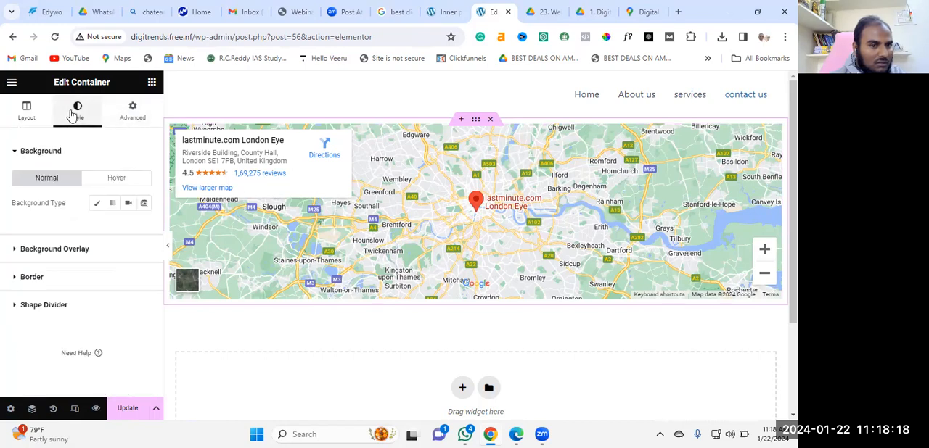
pyautogui.click(134, 112)
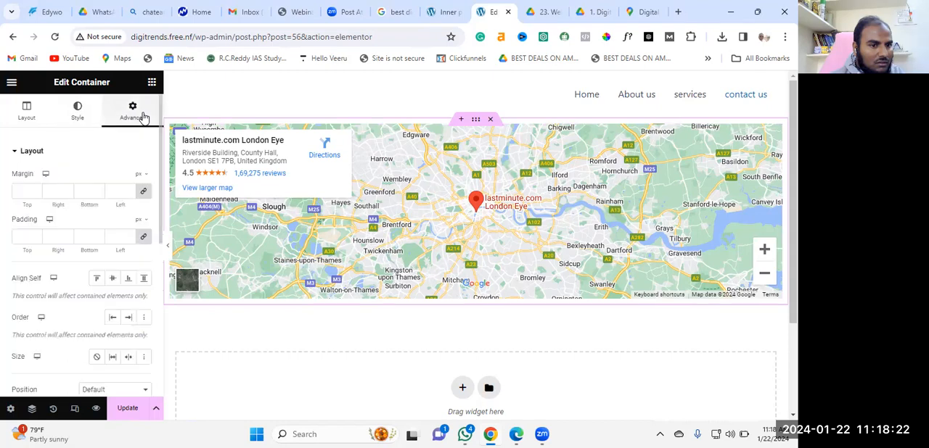
pyautogui.scroll(-3, 109, 205)
pyautogui.scroll(-2, 109, 207)
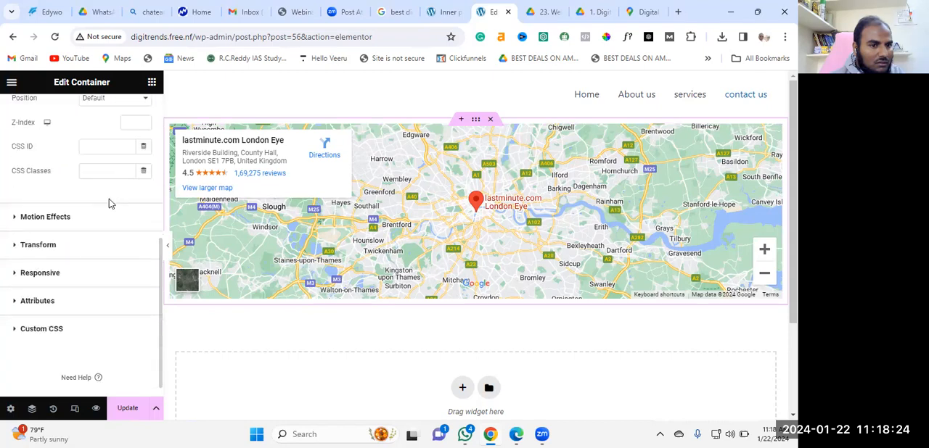
pyautogui.scroll(4, 109, 199)
pyautogui.scroll(-4, 85, 192)
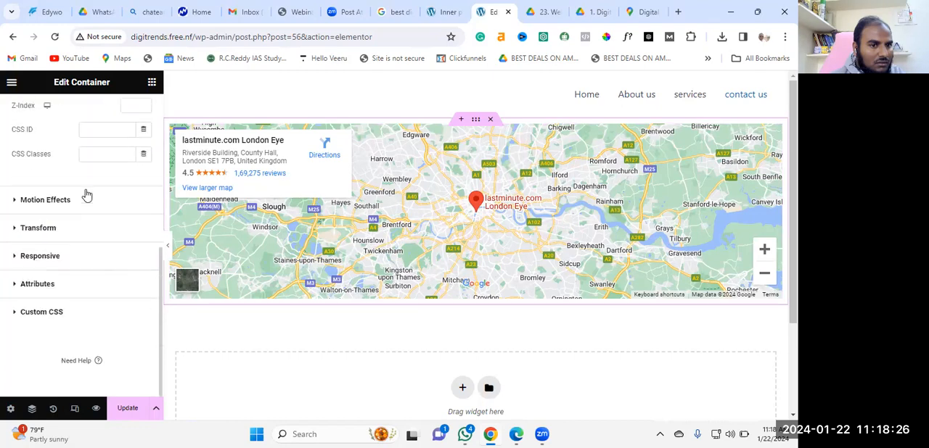
pyautogui.click(61, 313)
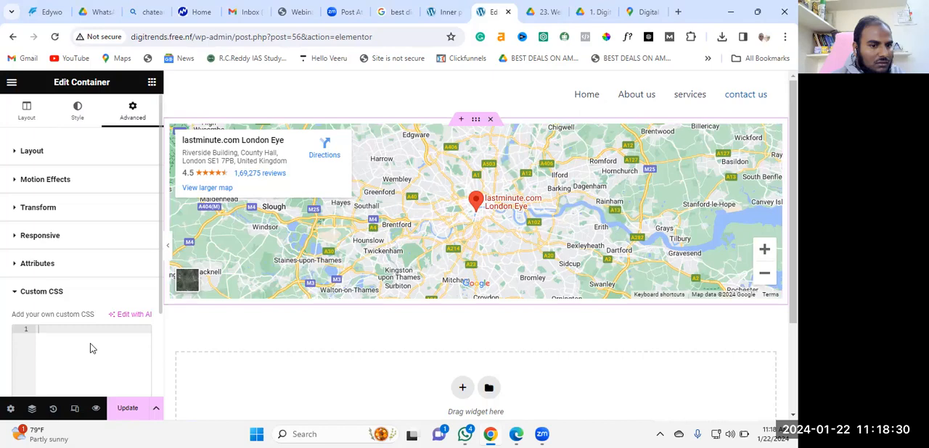
pyautogui.scroll(-2, 495, 167)
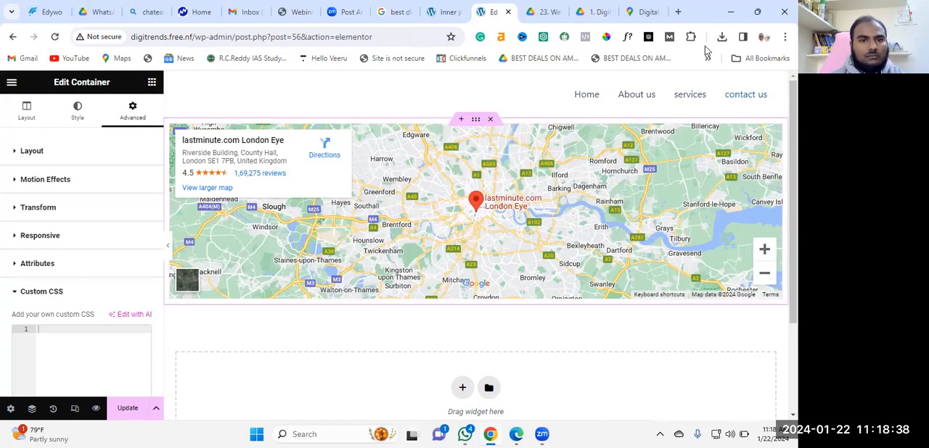
# Open the content settings of the Google Maps widget on the contact us page and clear its location
pyautogui.click(18, 87)
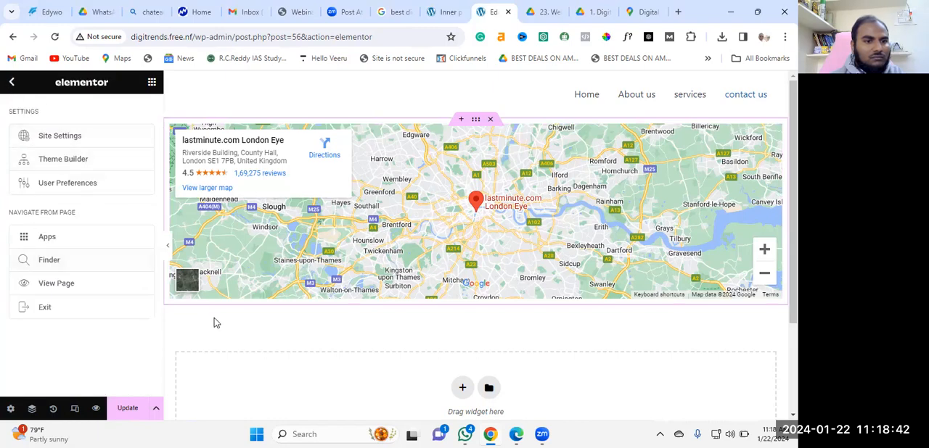
pyautogui.click(493, 141)
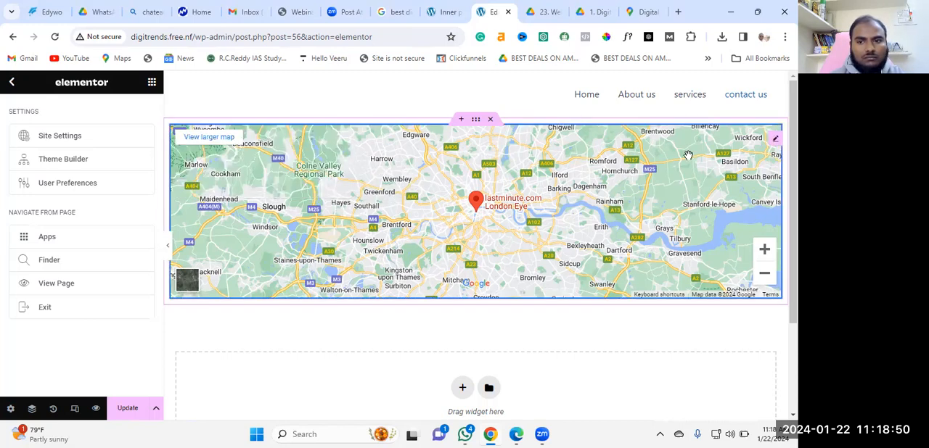
pyautogui.click(775, 141)
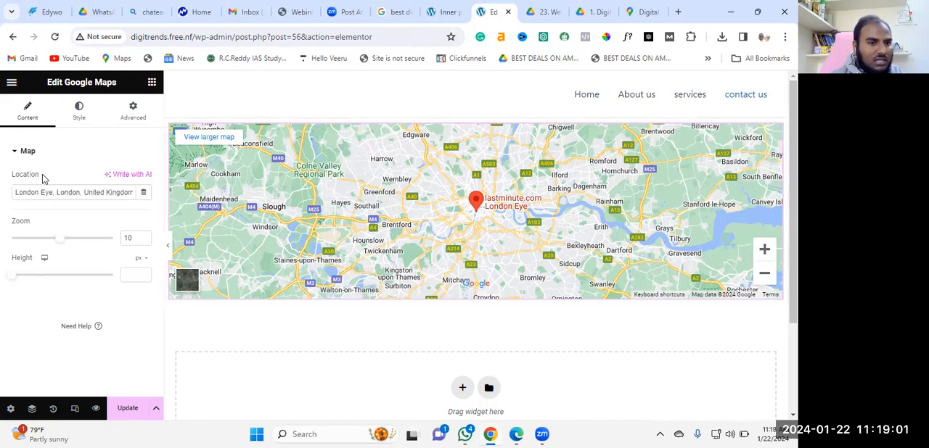
pyautogui.click(24, 154)
pyautogui.click(22, 156)
pyautogui.moveTo(14, 192); pyautogui.dragTo(142, 193)
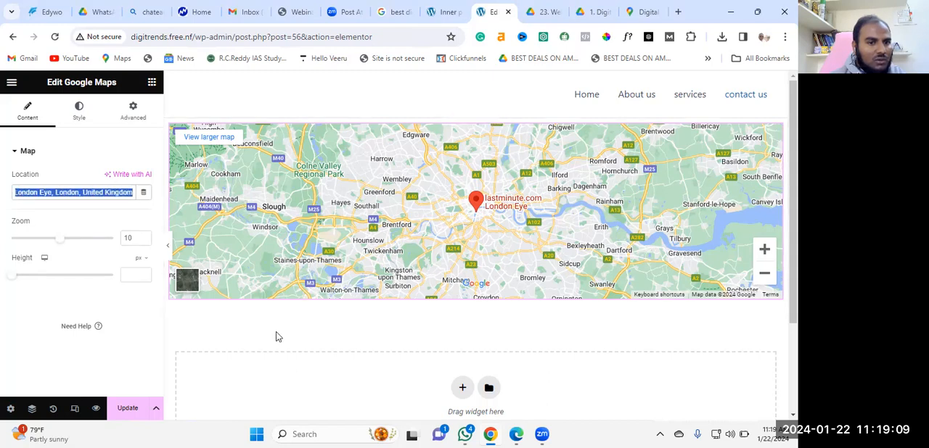
pyautogui.press('BackSpace')
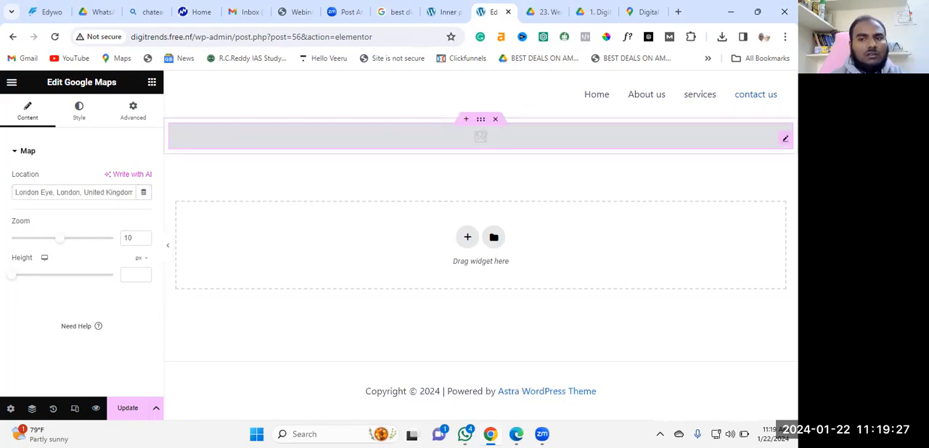
# Try using the copied Google Maps iframe embed code as the map widget's location
pyautogui.click(58, 192)
pyautogui.rightClick(60, 195)
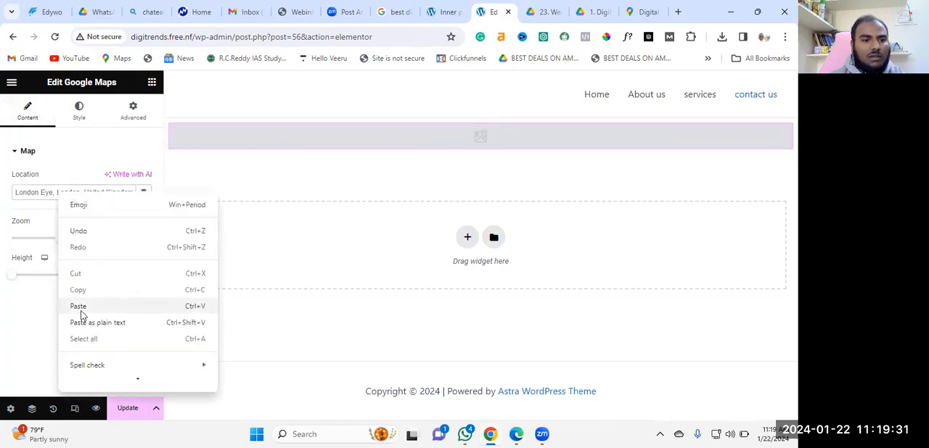
pyautogui.click(78, 306)
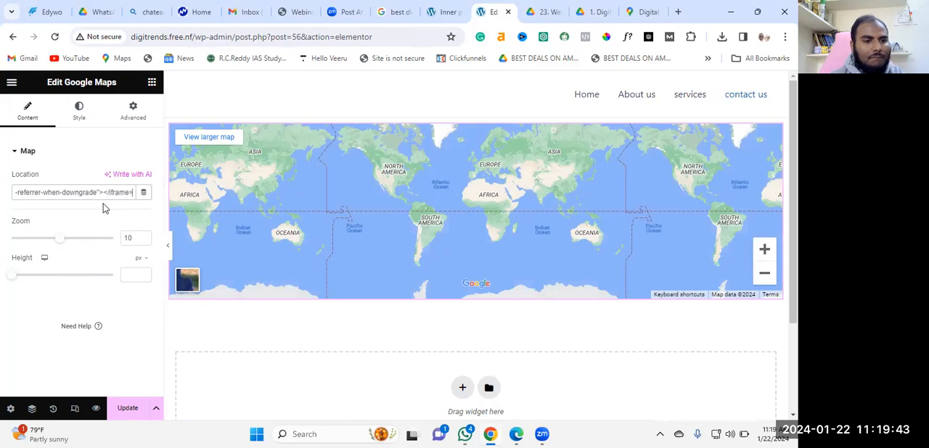
# Check the map widget's style and advanced settings for a place that accepts the embed code
pyautogui.click(80, 112)
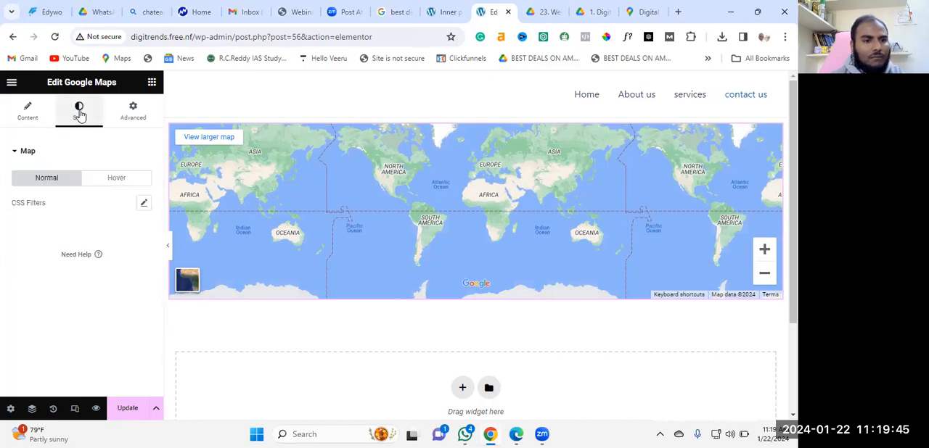
pyautogui.click(134, 107)
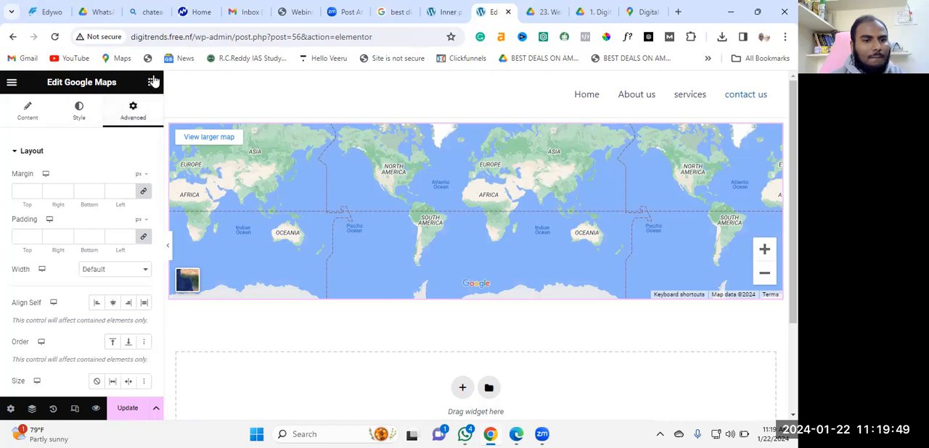
pyautogui.click(150, 83)
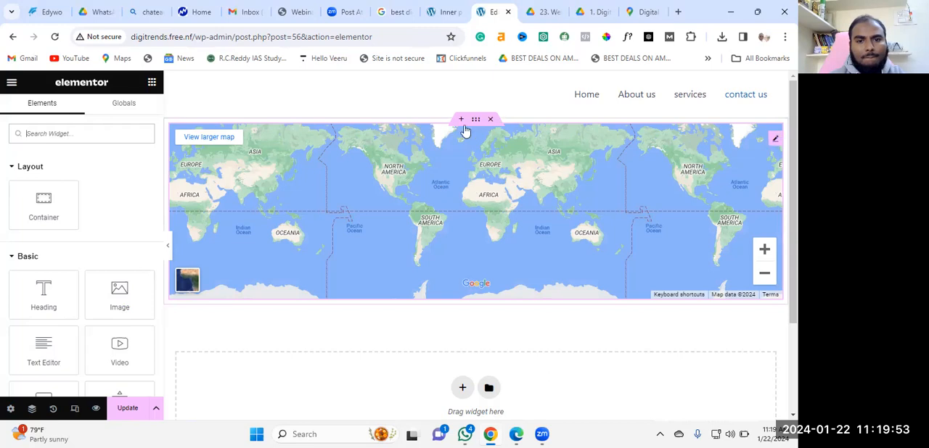
pyautogui.click(775, 142)
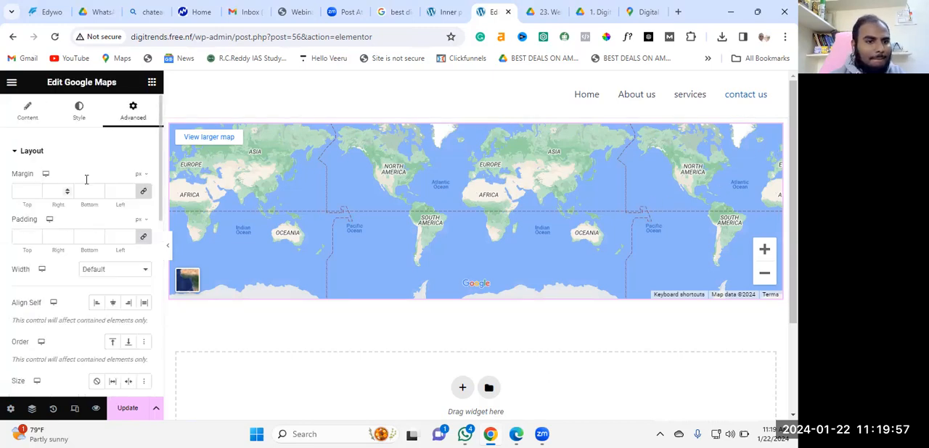
pyautogui.scroll(-2, 99, 174)
pyautogui.scroll(3, 99, 174)
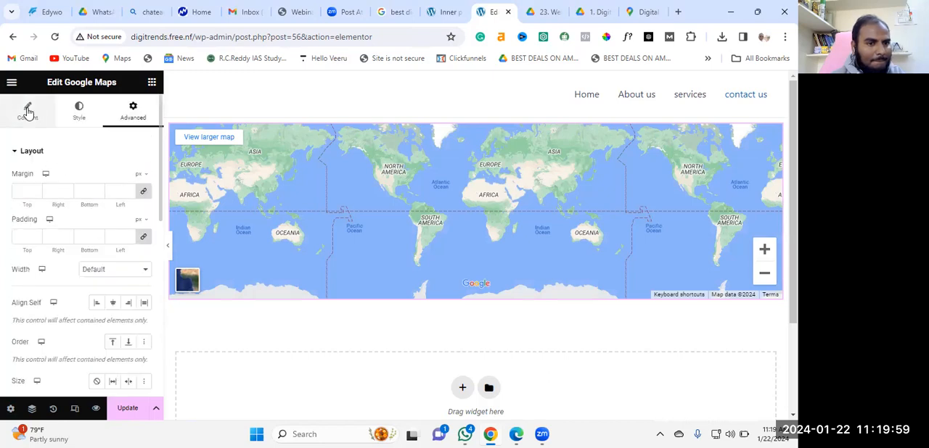
# Remove the pasted iframe code from the map widget's location, then open and dismiss the Elementor AI writing prompt
pyautogui.click(28, 110)
pyautogui.click(48, 192)
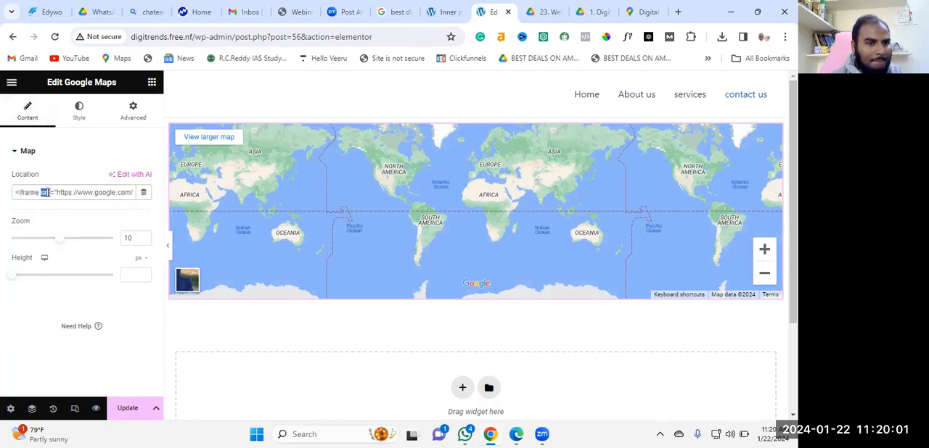
pyautogui.hotkey('ctrl', 'a')
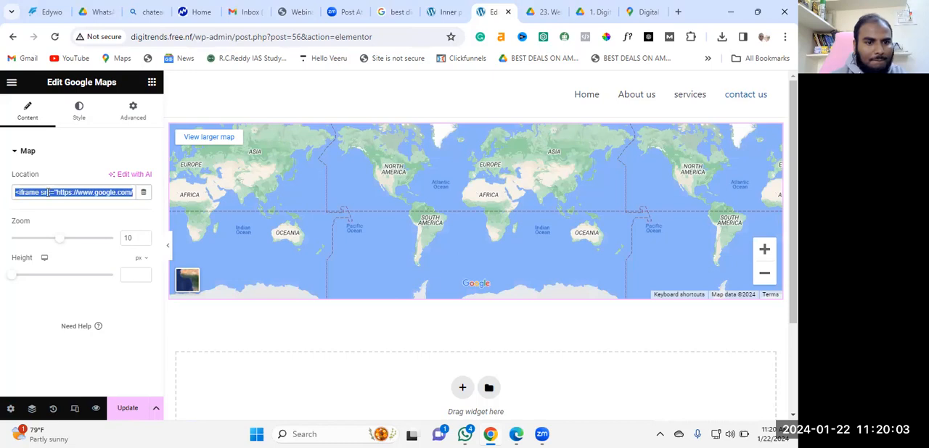
pyautogui.press('BackSpace')
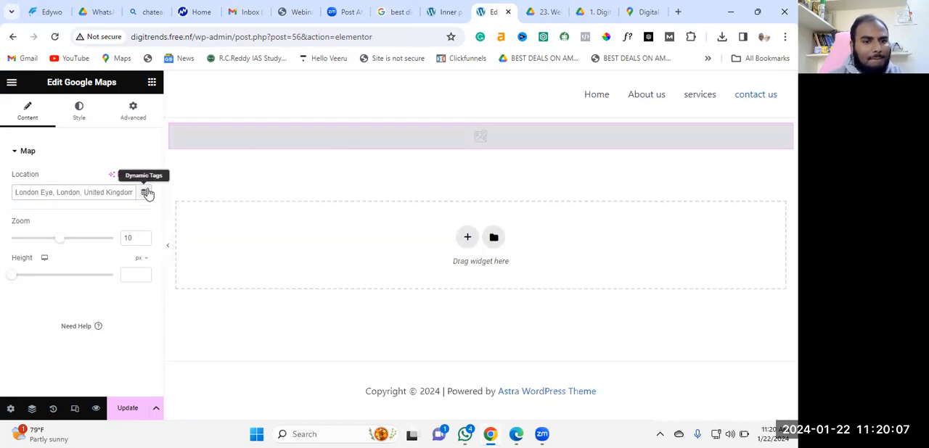
pyautogui.click(128, 176)
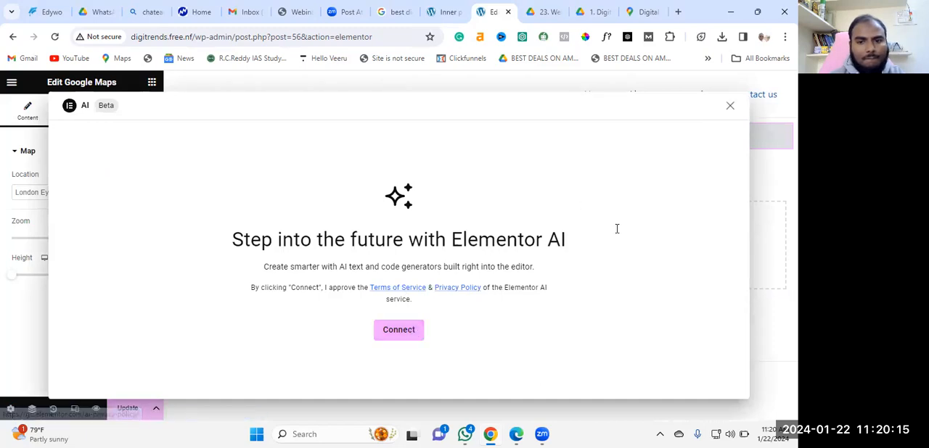
pyautogui.click(729, 106)
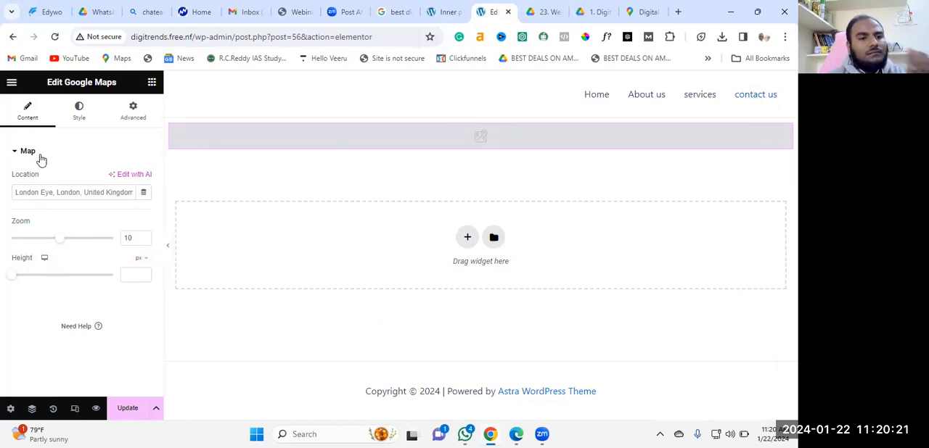
# Examine the map widget's style settings and its advanced layout and border sections
pyautogui.click(77, 115)
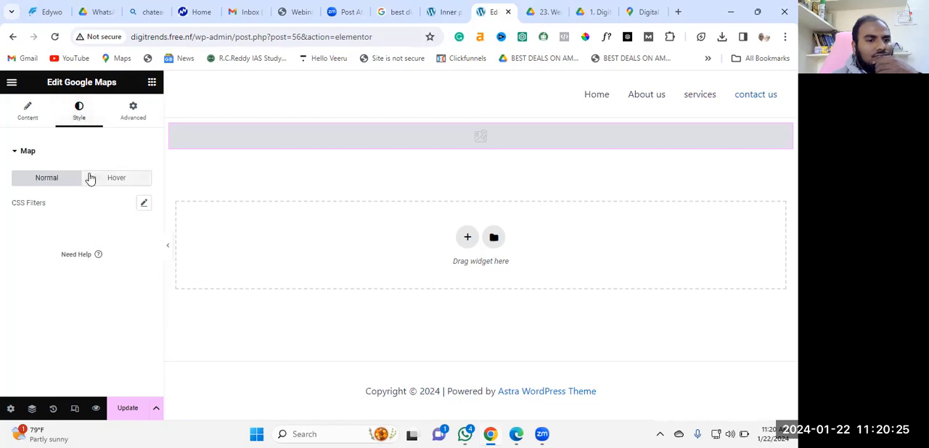
pyautogui.click(133, 113)
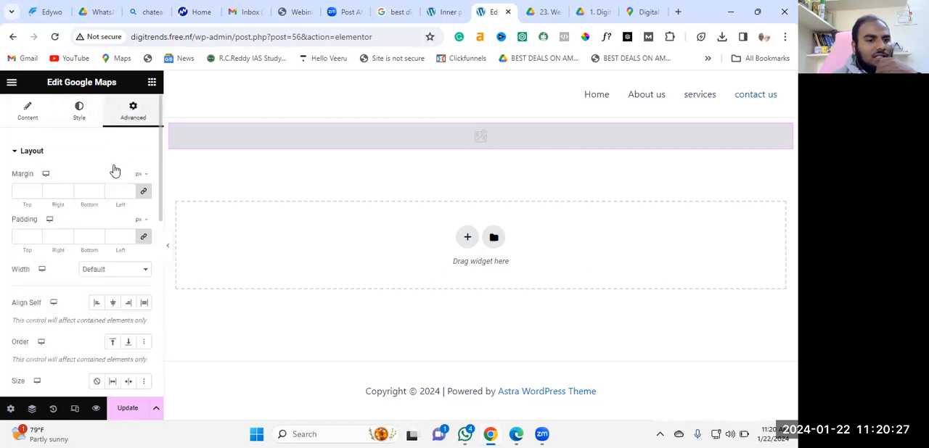
pyautogui.scroll(-3, 95, 186)
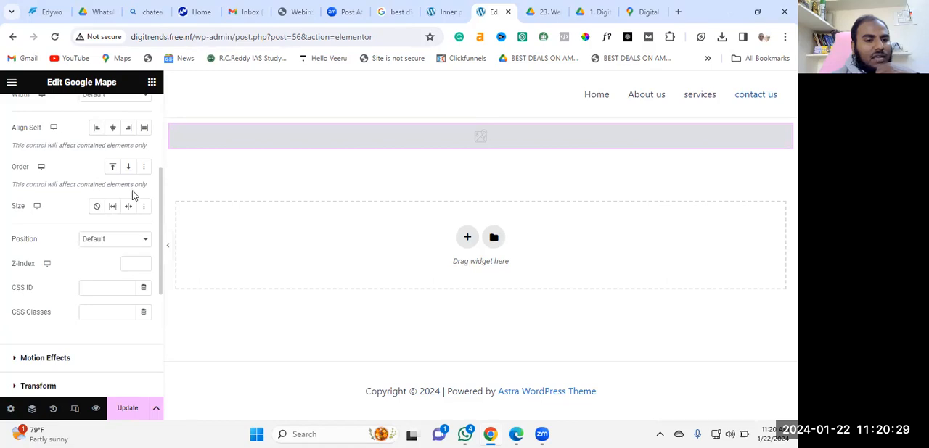
pyautogui.scroll(-3, 133, 194)
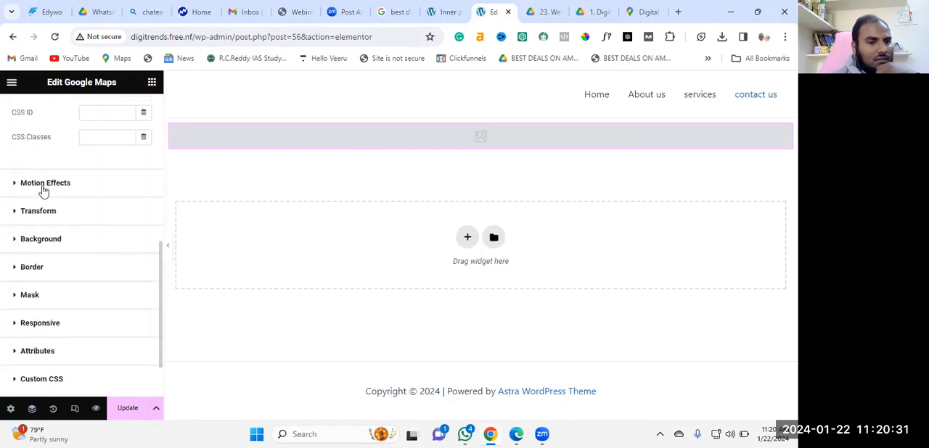
pyautogui.click(32, 267)
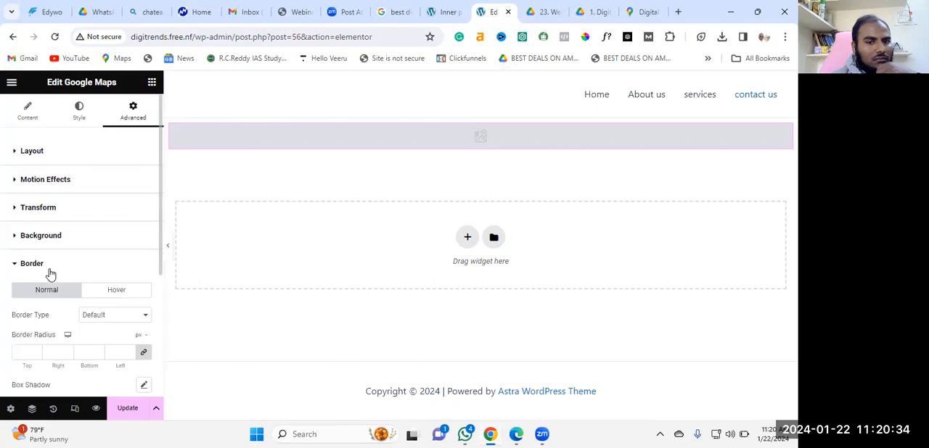
pyautogui.scroll(-3, 52, 303)
pyautogui.scroll(3, 85, 255)
pyautogui.scroll(-3, 85, 251)
# Paste the copied Google Maps iframe embed code into the map widget's Custom CSS
pyautogui.click(56, 320)
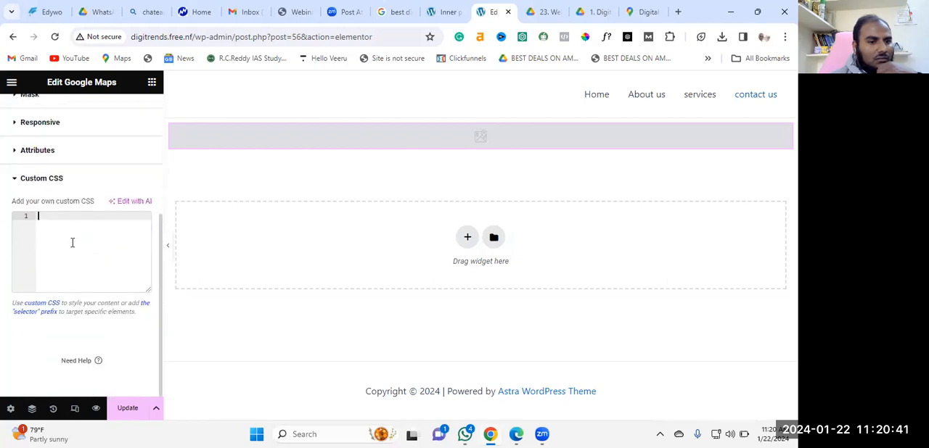
pyautogui.rightClick(42, 226)
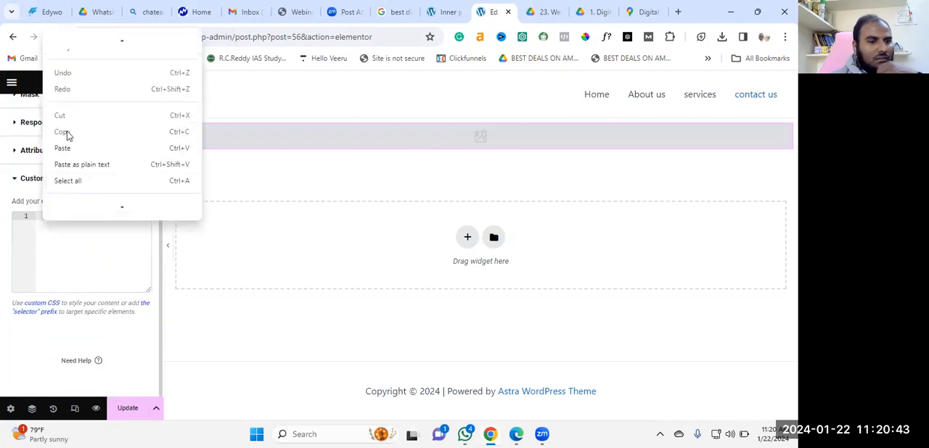
pyautogui.click(68, 149)
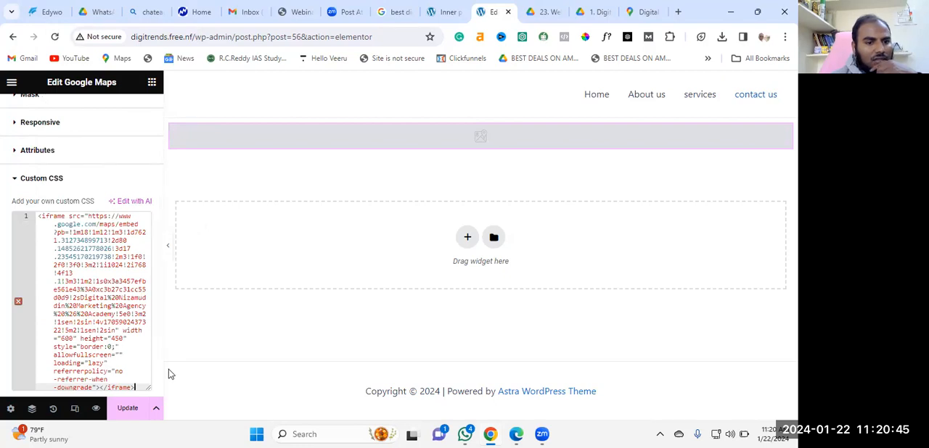
pyautogui.scroll(-2, 160, 328)
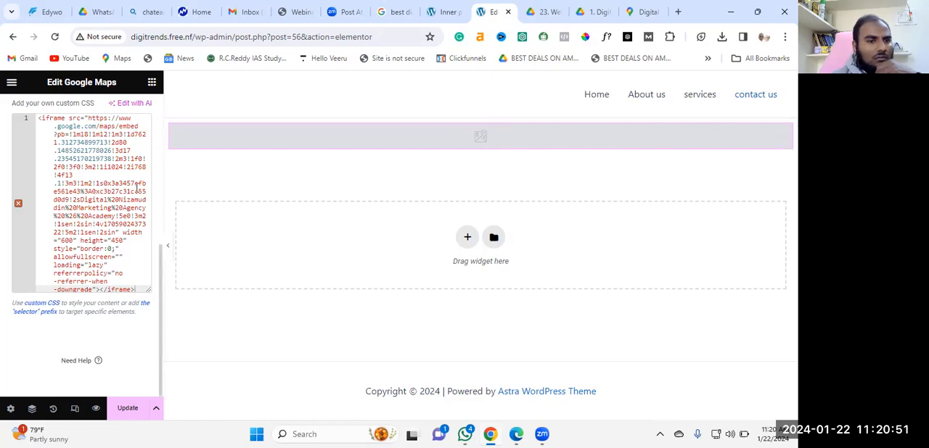
pyautogui.scroll(5, 137, 190)
pyautogui.scroll(-5, 136, 192)
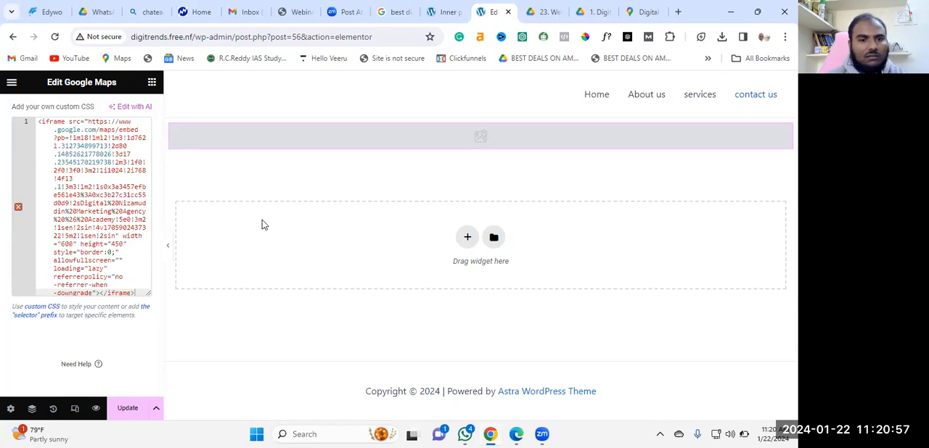
pyautogui.scroll(5, 107, 172)
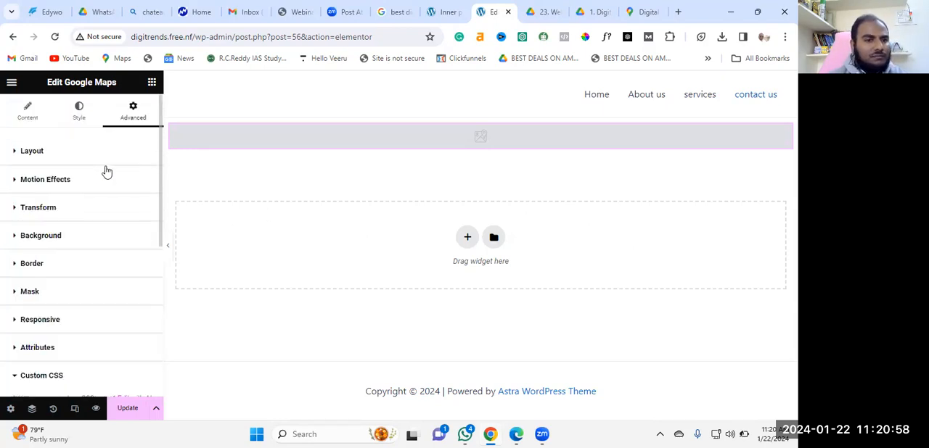
# Add a second Google Maps widget below the empty map and open its location for editing
pyautogui.click(25, 108)
pyautogui.click(152, 84)
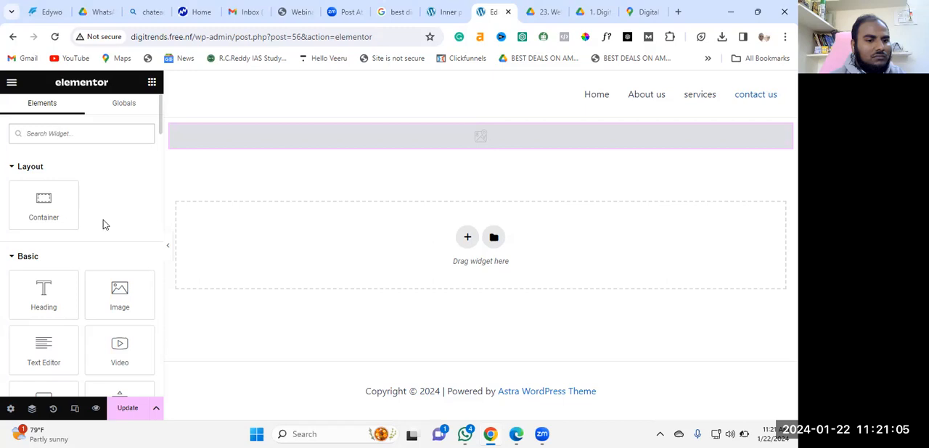
pyautogui.scroll(-4, 103, 220)
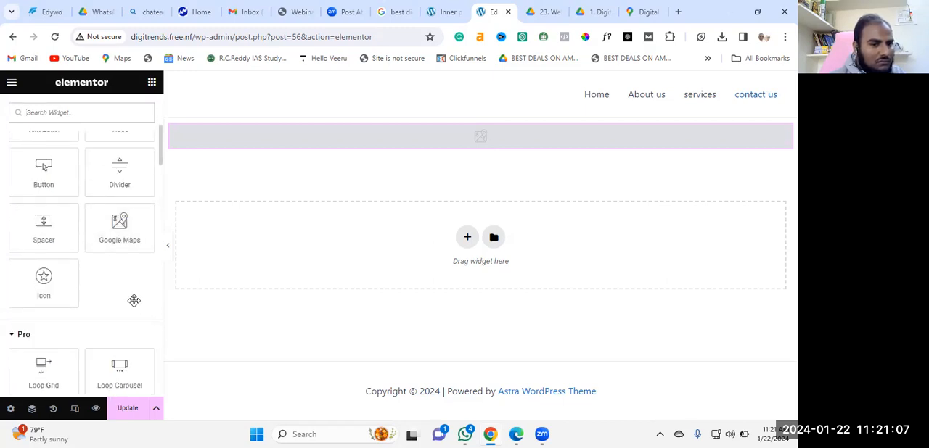
pyautogui.scroll(-3, 135, 301)
pyautogui.scroll(-1, 114, 232)
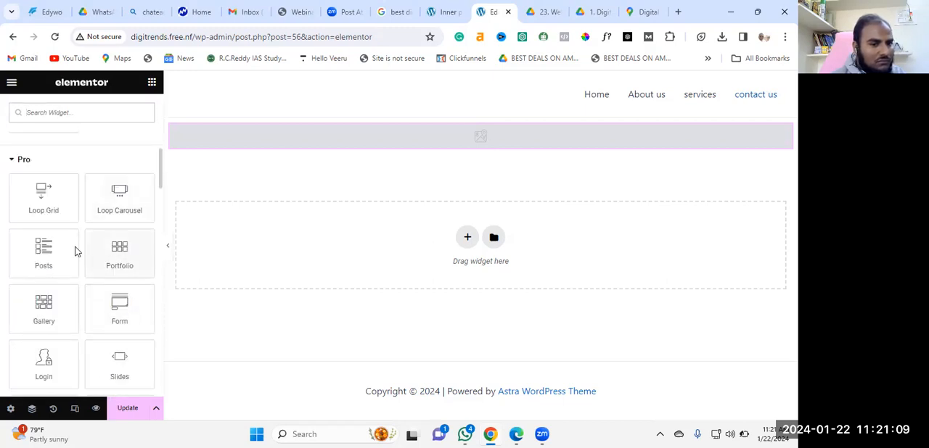
pyautogui.scroll(-3, 94, 286)
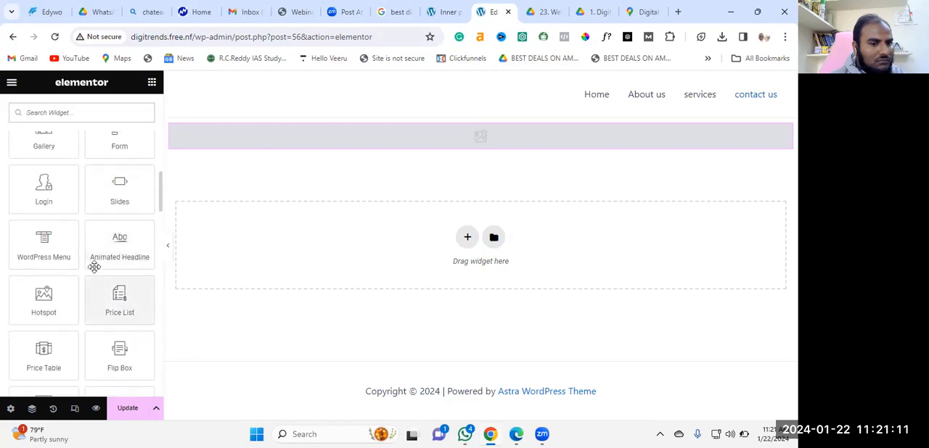
pyautogui.scroll(10, 93, 249)
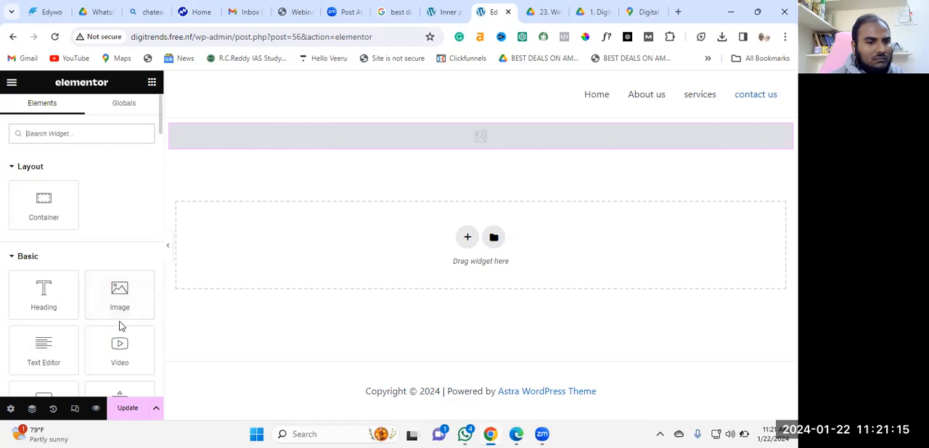
pyautogui.scroll(-3, 122, 328)
pyautogui.moveTo(132, 352); pyautogui.dragTo(505, 157)
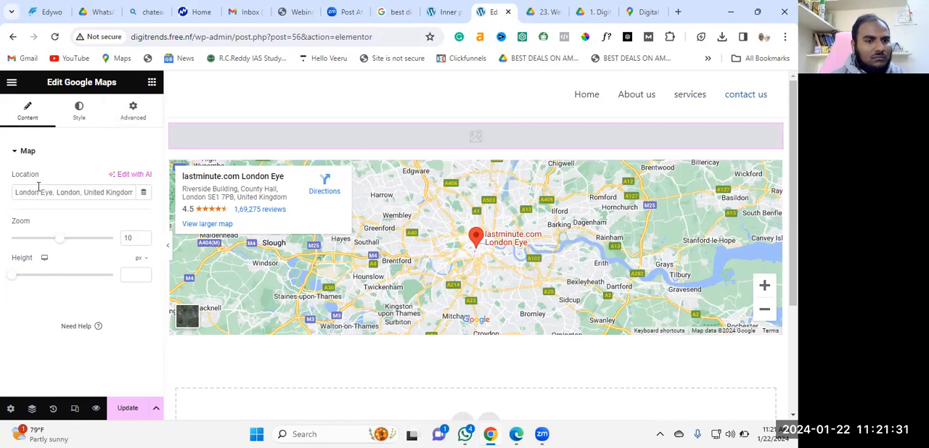
pyautogui.click(75, 194)
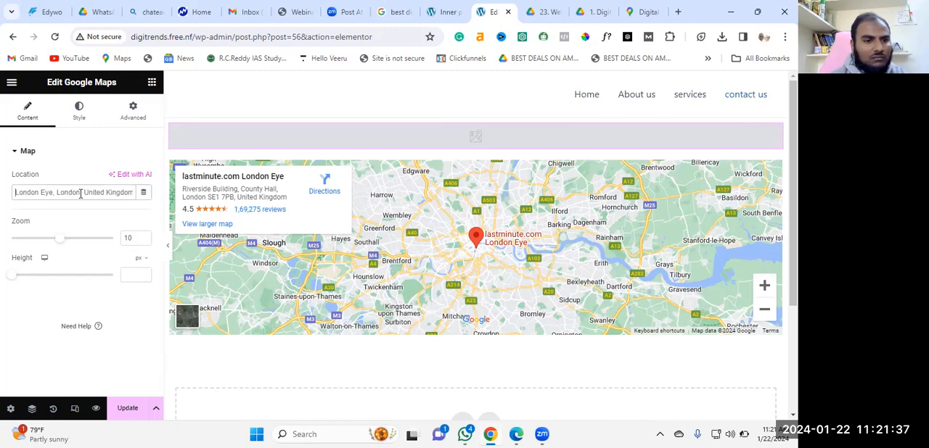
# Look through the Elementor main menu and the contact us page's general settings
pyautogui.click(27, 153)
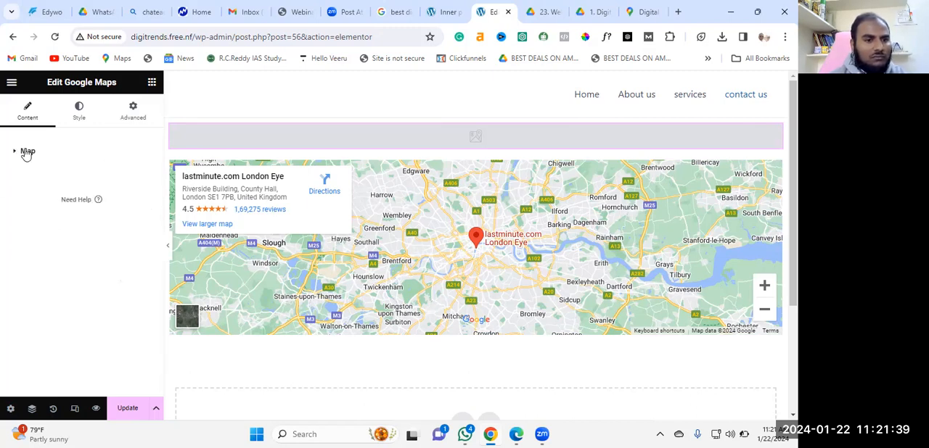
pyautogui.click(26, 153)
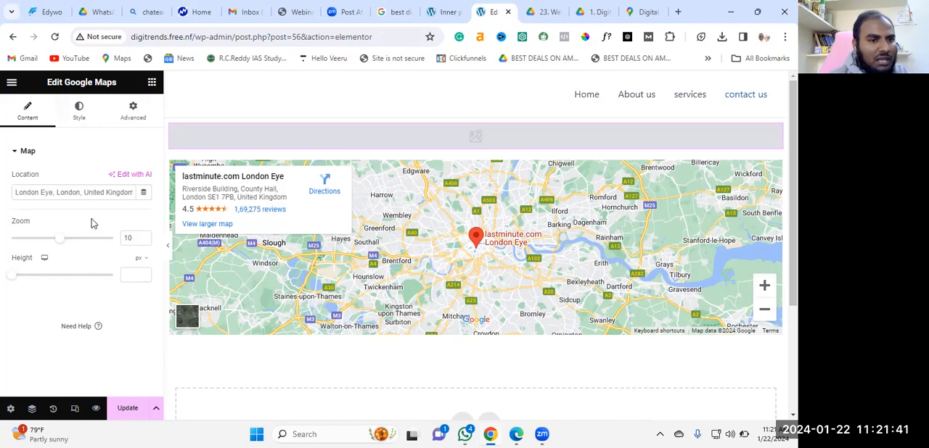
pyautogui.click(11, 82)
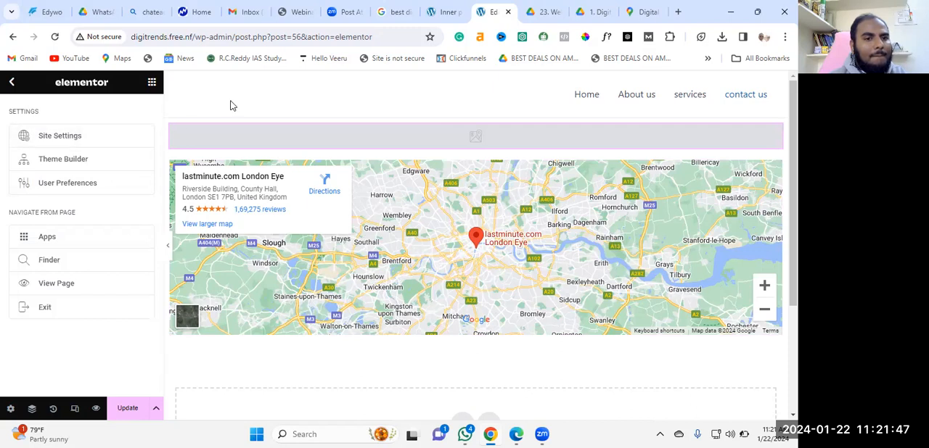
pyautogui.click(248, 366)
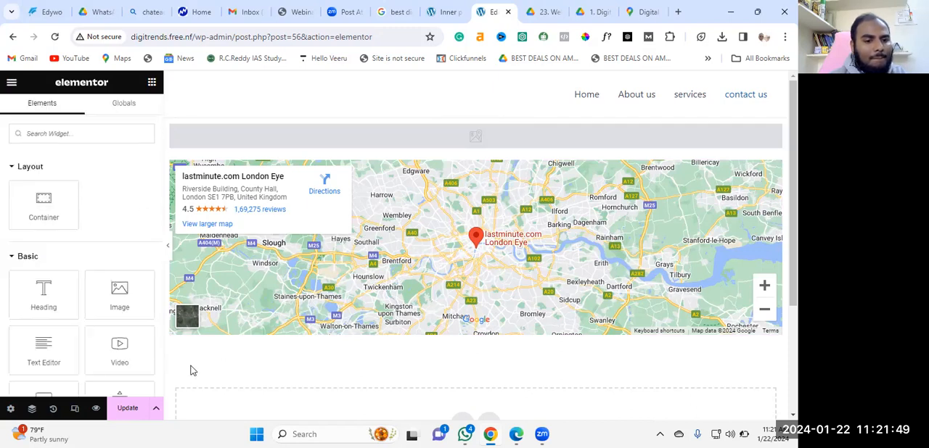
pyautogui.click(11, 409)
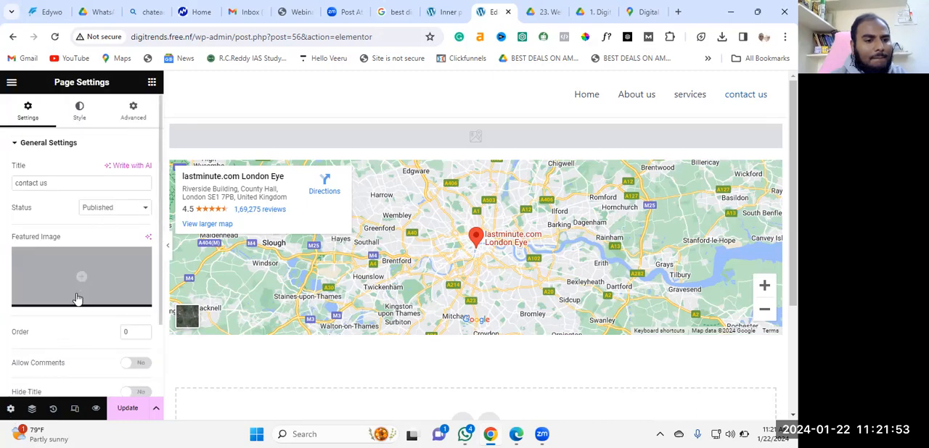
pyautogui.scroll(-2, 83, 304)
pyautogui.scroll(2, 82, 300)
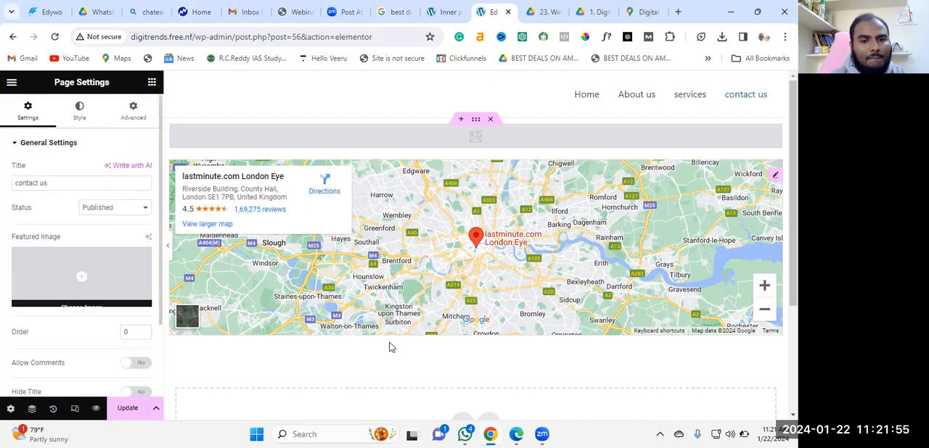
# Set the London Eye map's zoom to 6 and delete the container holding both map widgets
pyautogui.click(776, 178)
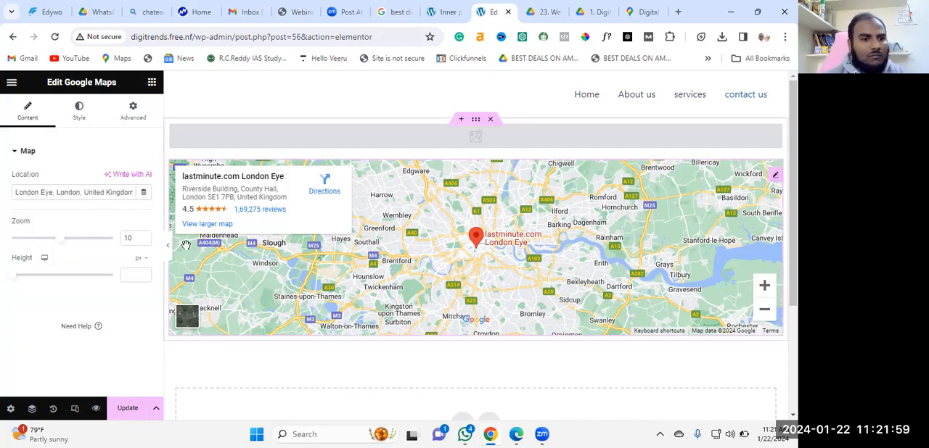
pyautogui.moveTo(59, 244); pyautogui.dragTo(41, 243)
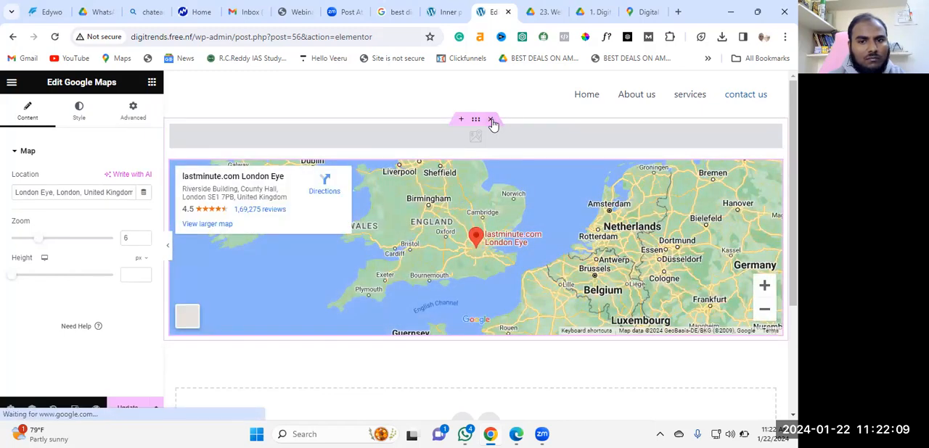
pyautogui.click(492, 119)
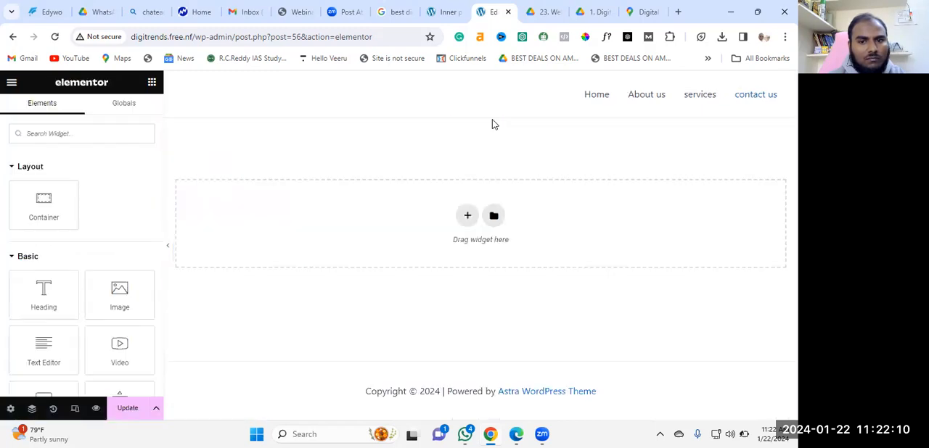
# Create a new single-column container and add an HTML widget inside it
pyautogui.click(467, 217)
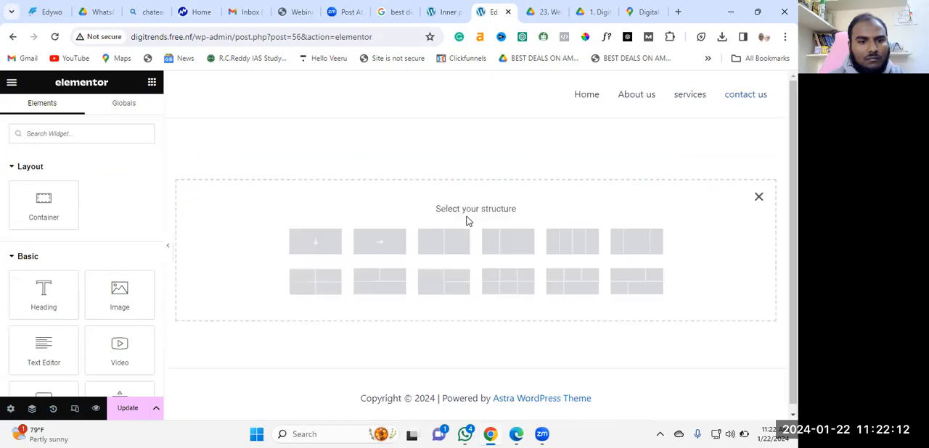
pyautogui.click(307, 246)
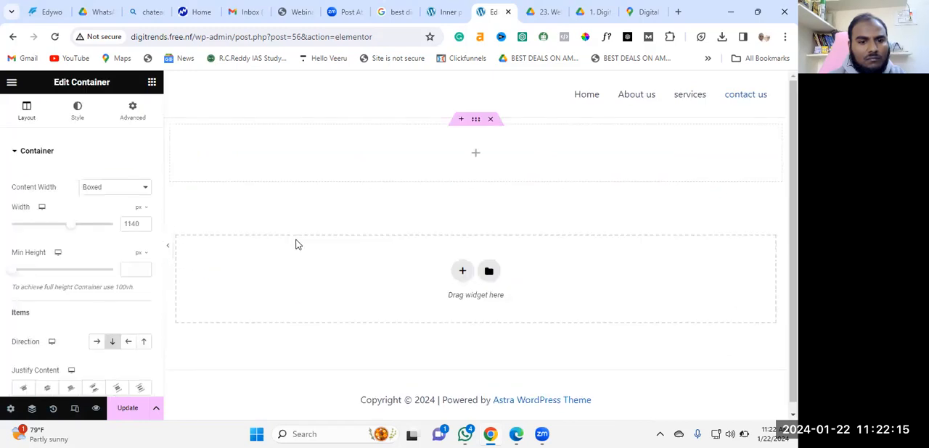
pyautogui.click(152, 82)
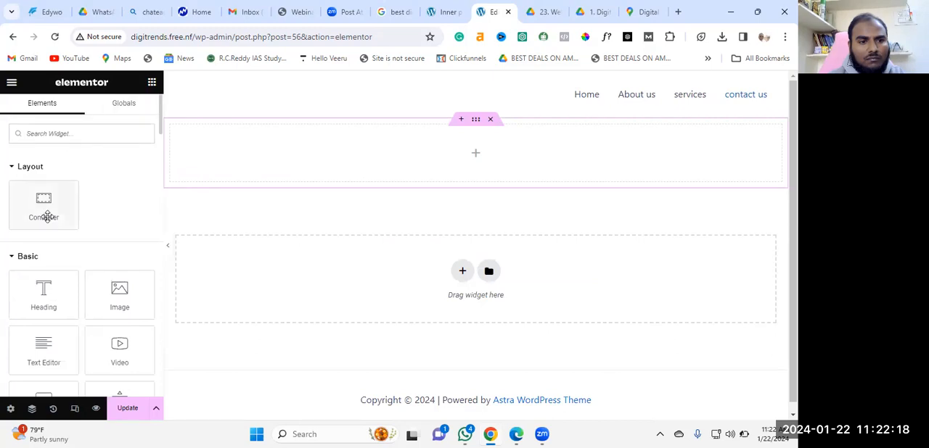
pyautogui.scroll(-3, 95, 343)
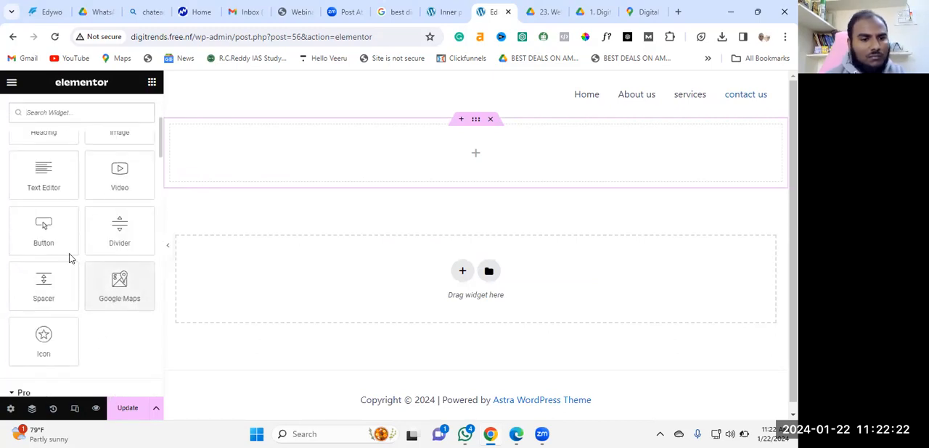
pyautogui.scroll(3, 65, 247)
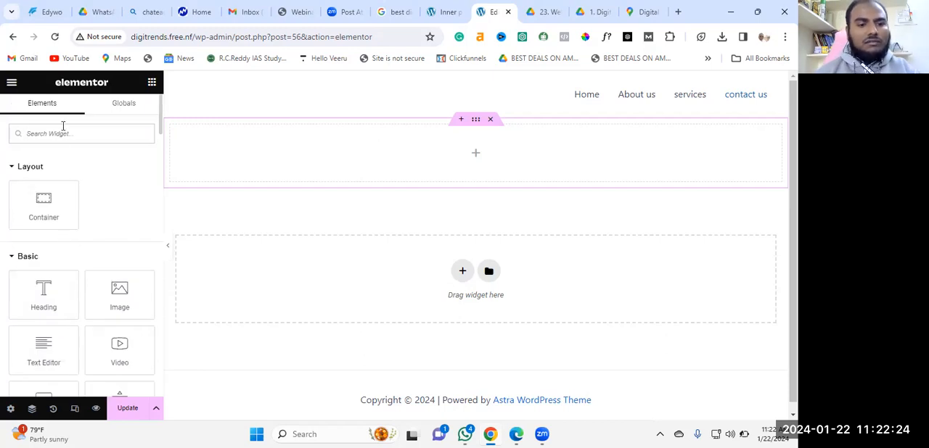
pyautogui.write('htm')
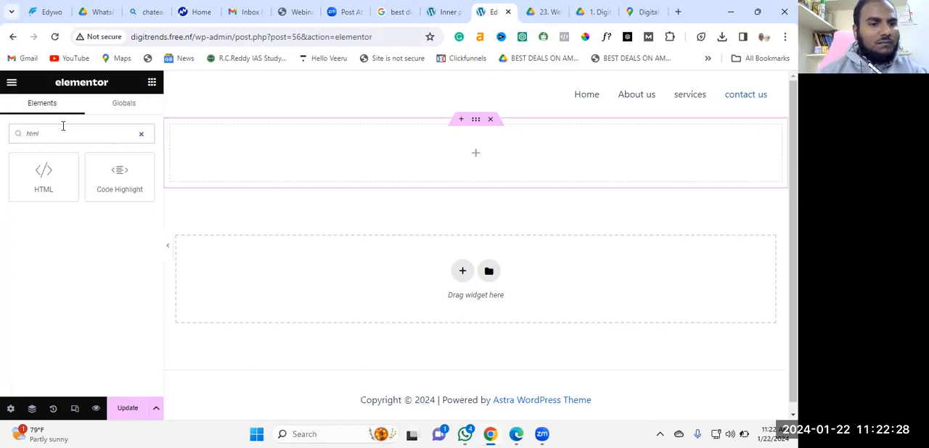
pyautogui.write('l')
pyautogui.click(33, 182)
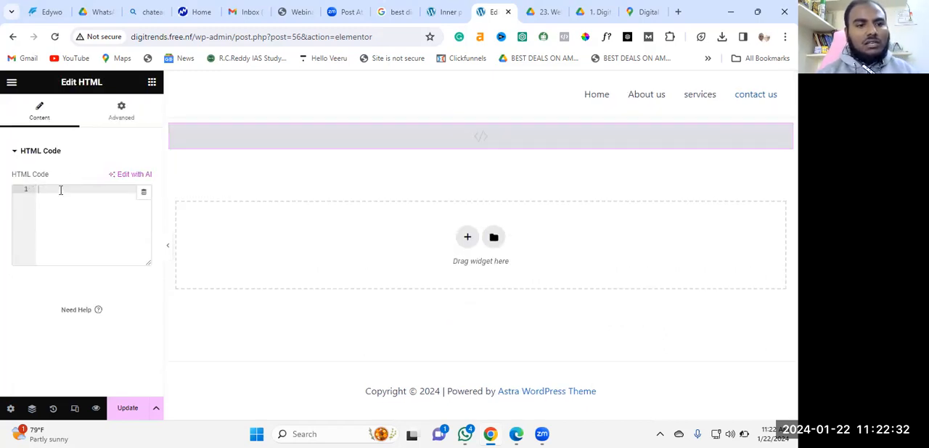
# Paste the copied Google Maps iframe embed code into the HTML widget and update the page
pyautogui.rightClick(60, 193)
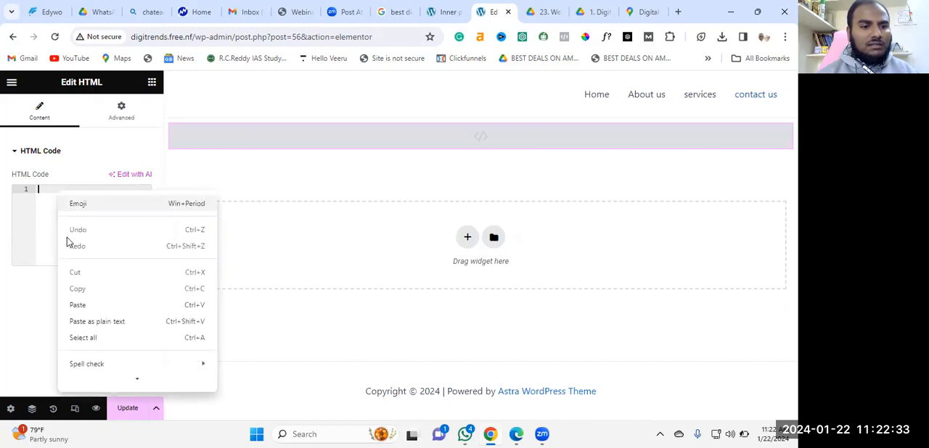
pyautogui.click(79, 308)
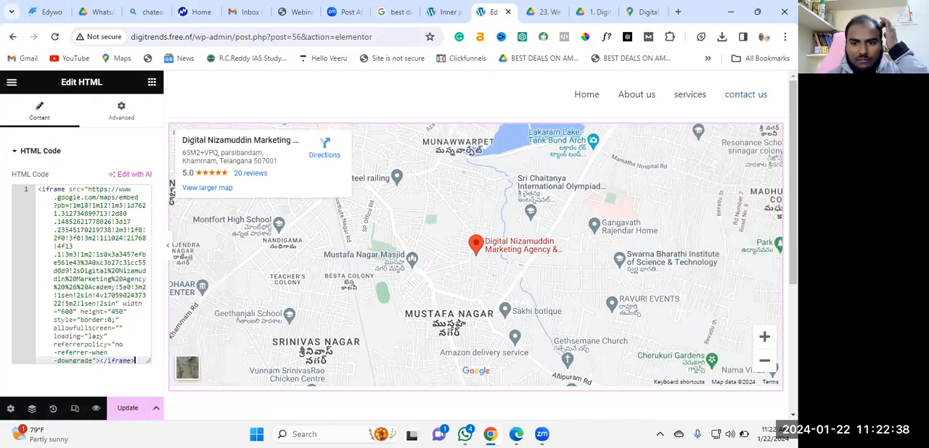
pyautogui.scroll(-1, 476, 247)
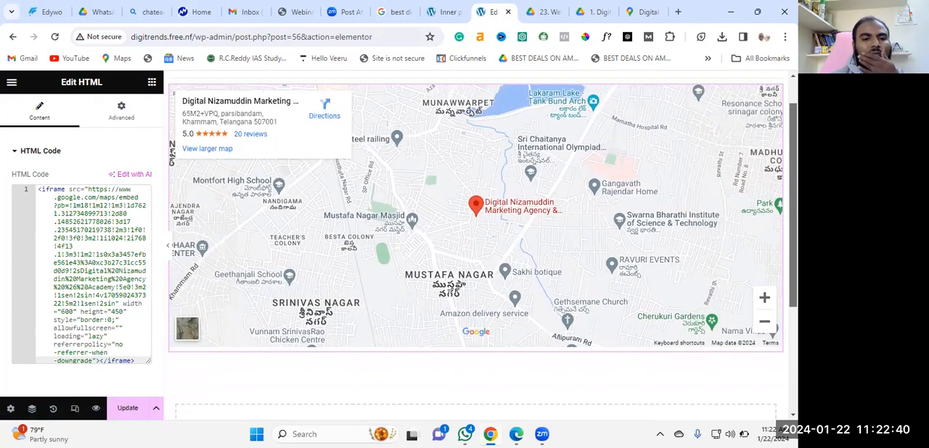
pyautogui.scroll(-1, 476, 247)
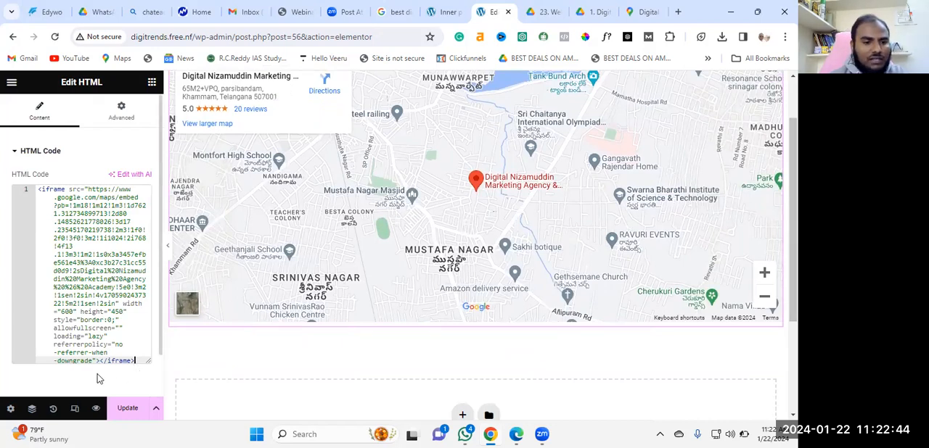
pyautogui.click(128, 409)
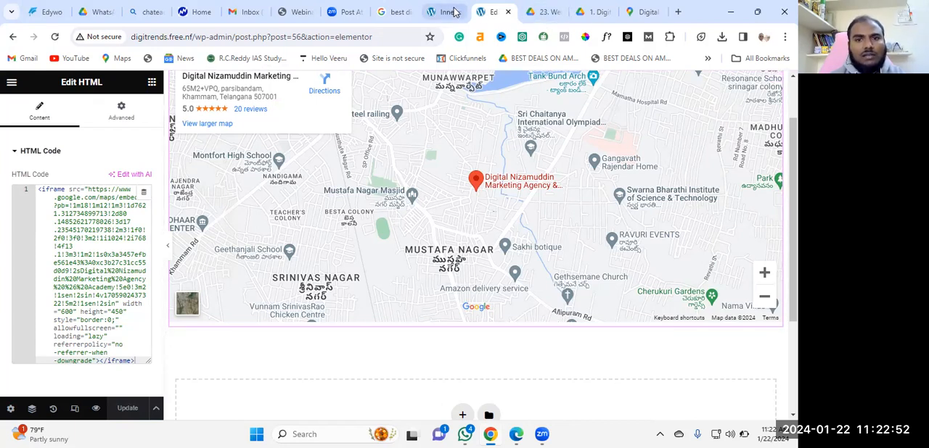
# Open digitrends.free.nf in a new browser tab and go to its contact us page
pyautogui.click(535, 9)
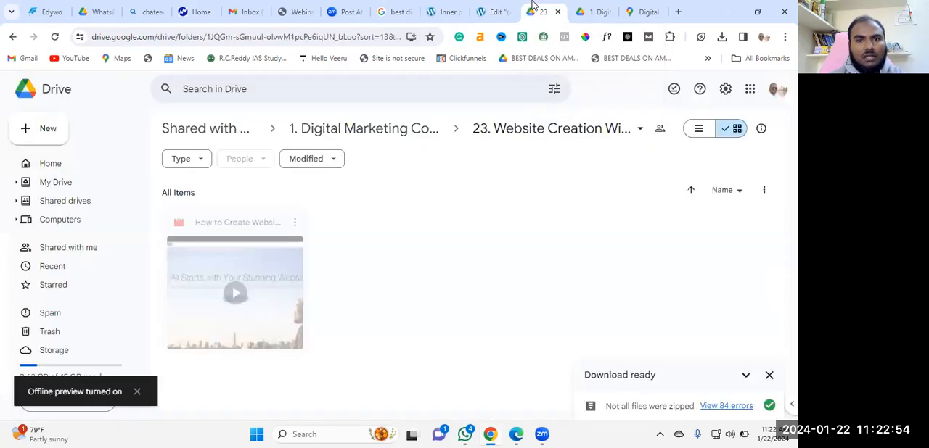
pyautogui.click(677, 12)
pyautogui.click(399, 39)
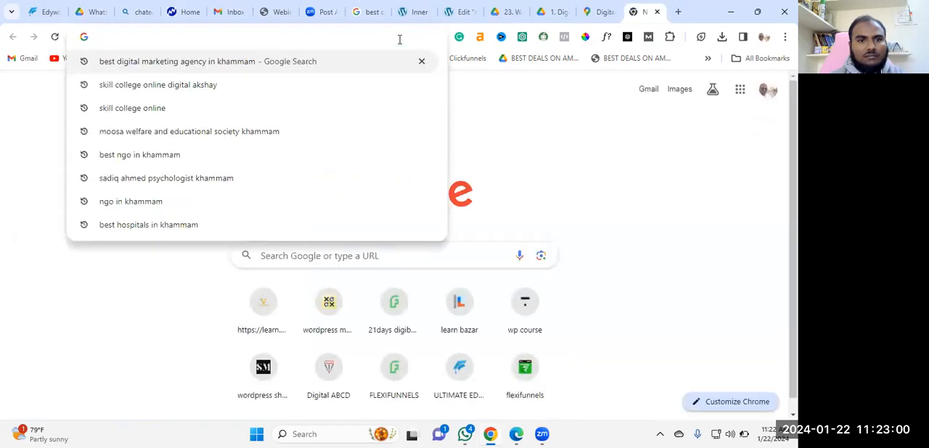
pyautogui.write('digi')
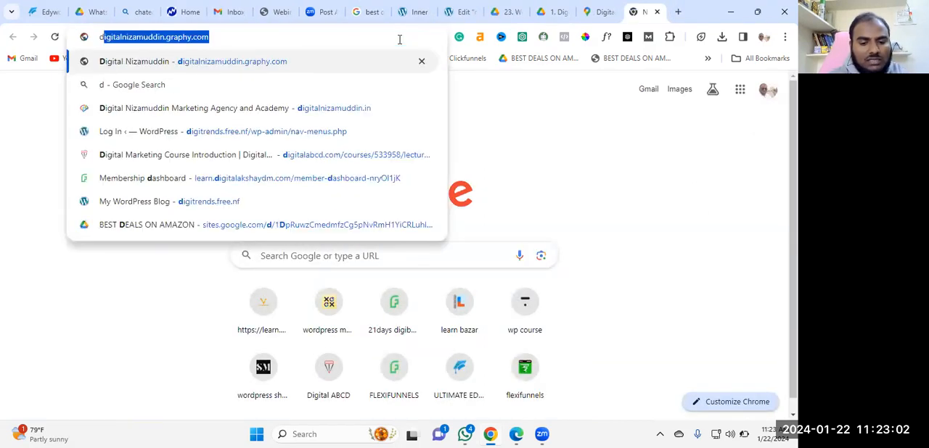
pyautogui.write('tr')
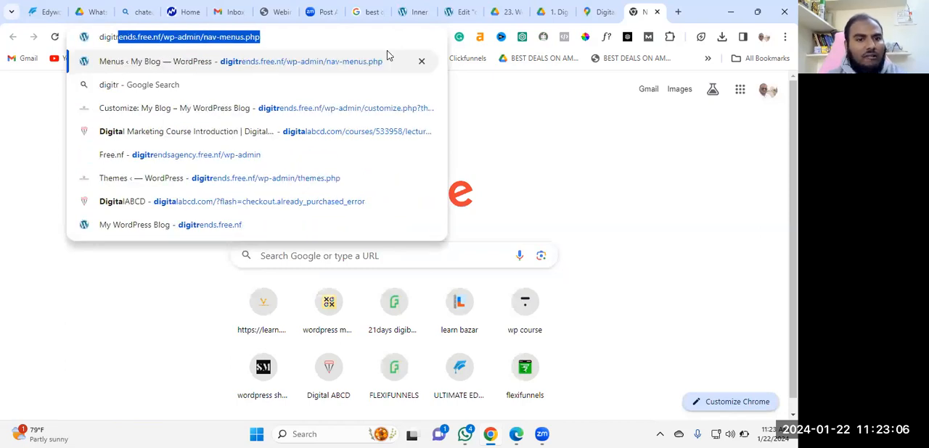
pyautogui.click(234, 226)
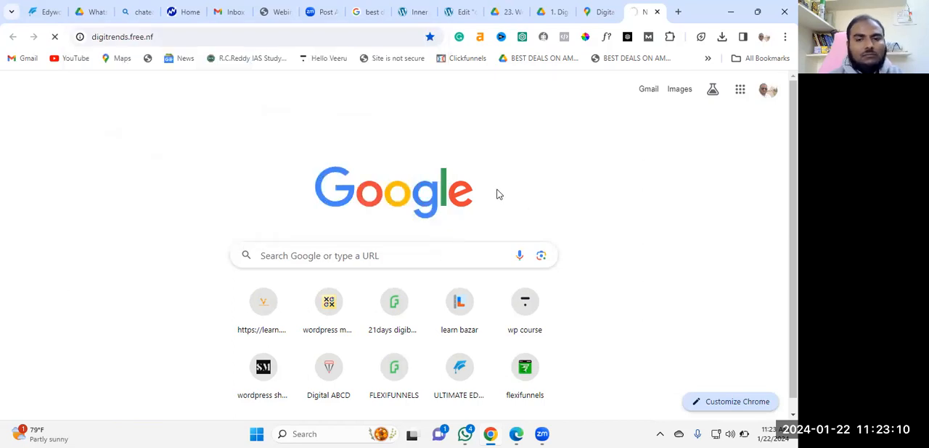
pyautogui.click(725, 48)
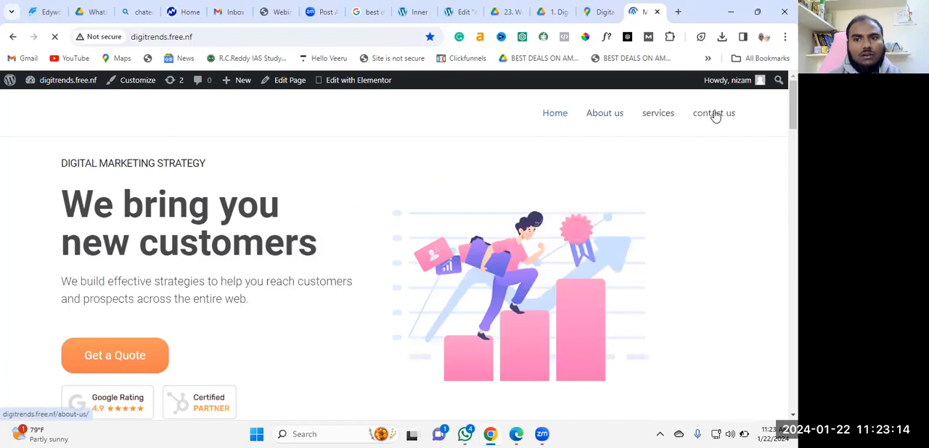
pyautogui.click(714, 114)
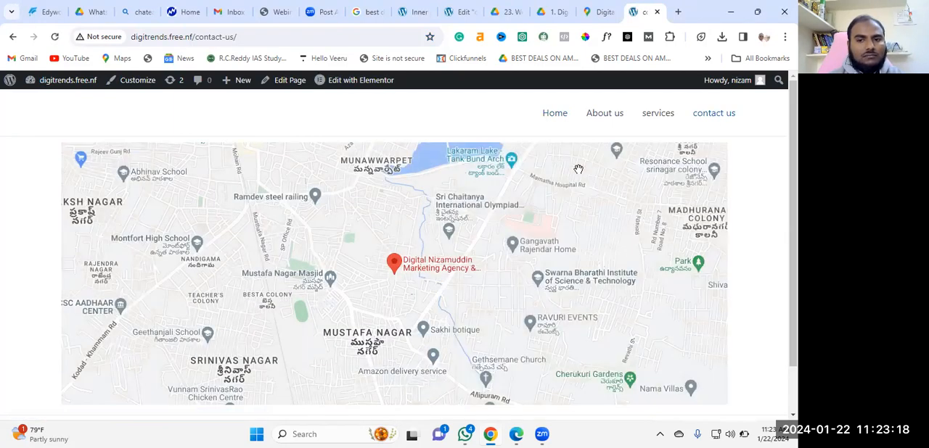
# Examine the embedded agency map and the footer on the live contact us page
pyautogui.scroll(-1, 759, 260)
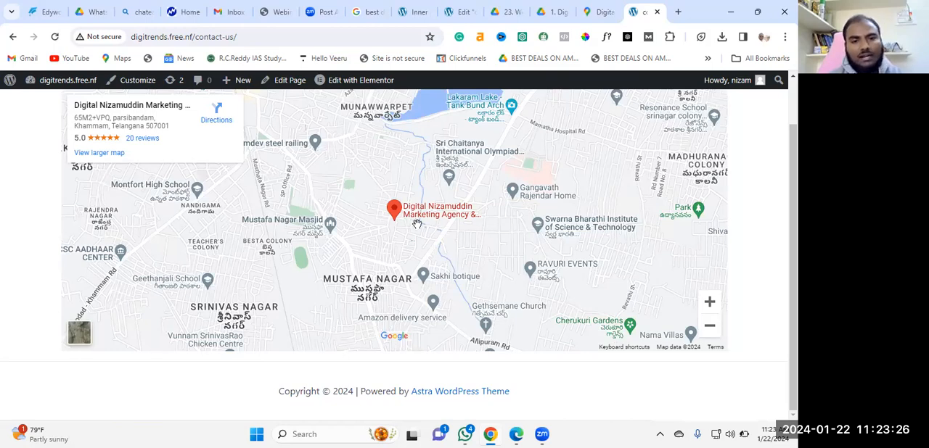
pyautogui.scroll(1, 417, 225)
pyautogui.scroll(-1, 610, 218)
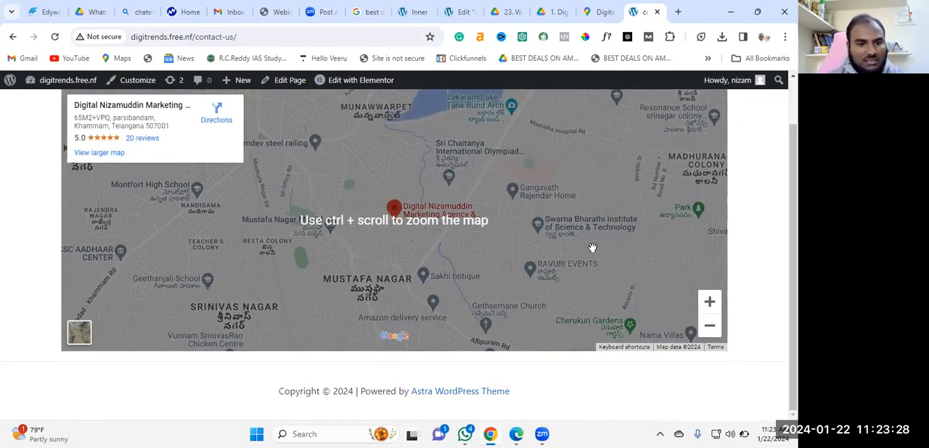
pyautogui.scroll(1, 585, 247)
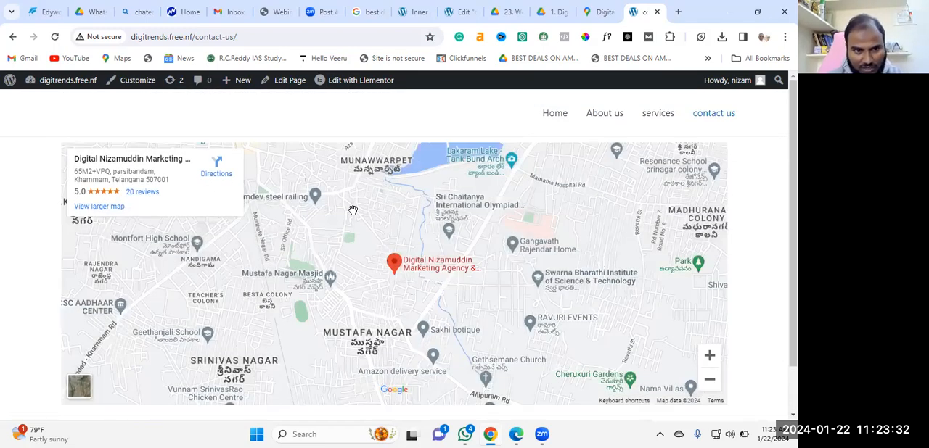
pyautogui.scroll(-1, 204, 214)
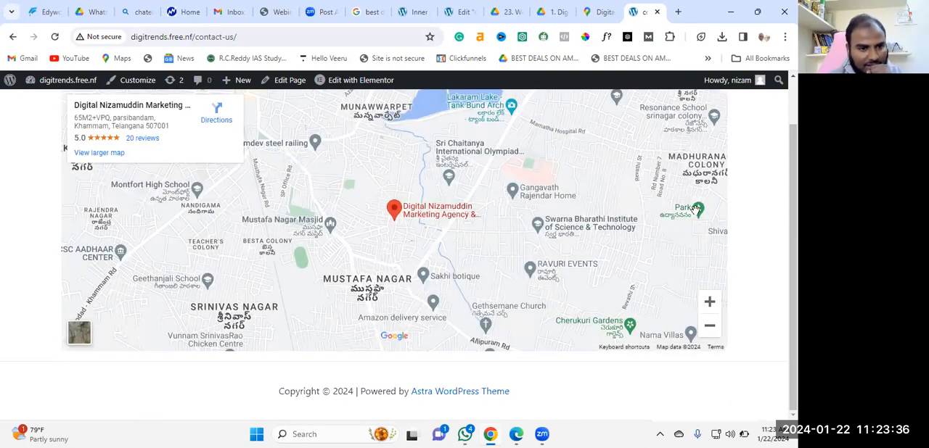
pyautogui.scroll(1, 244, 240)
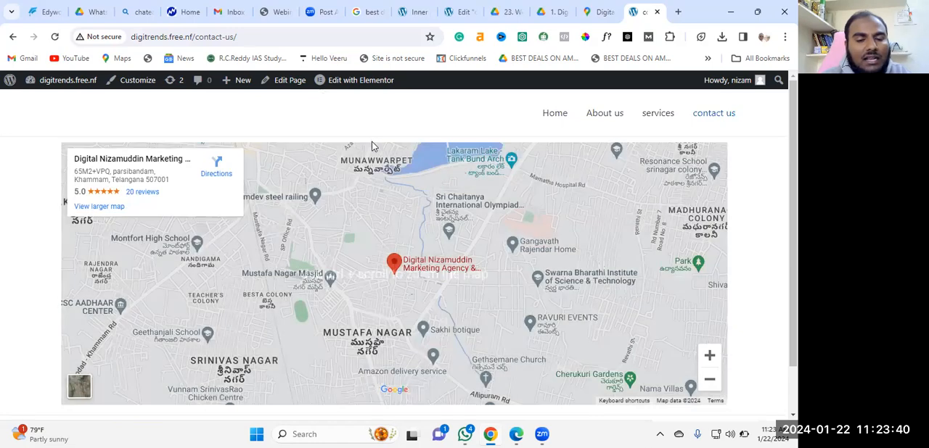
pyautogui.scroll(-1, 484, 195)
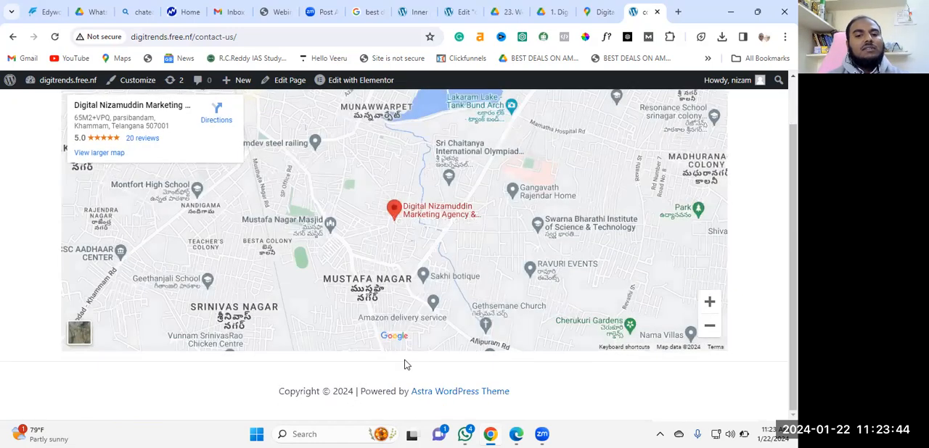
pyautogui.scroll(1, 521, 247)
pyautogui.scroll(1, 526, 226)
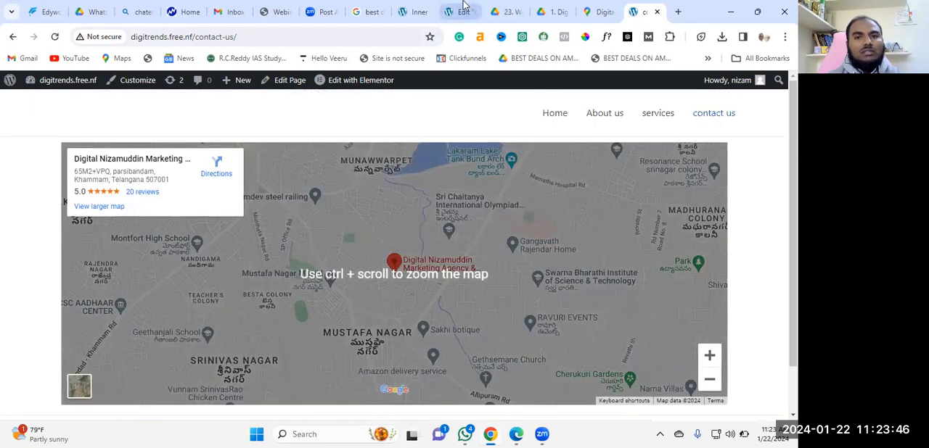
# Set the width attribute of the Google Maps iframe to 100% in the HTML widget's code on the contact us page
pyautogui.click(461, 12)
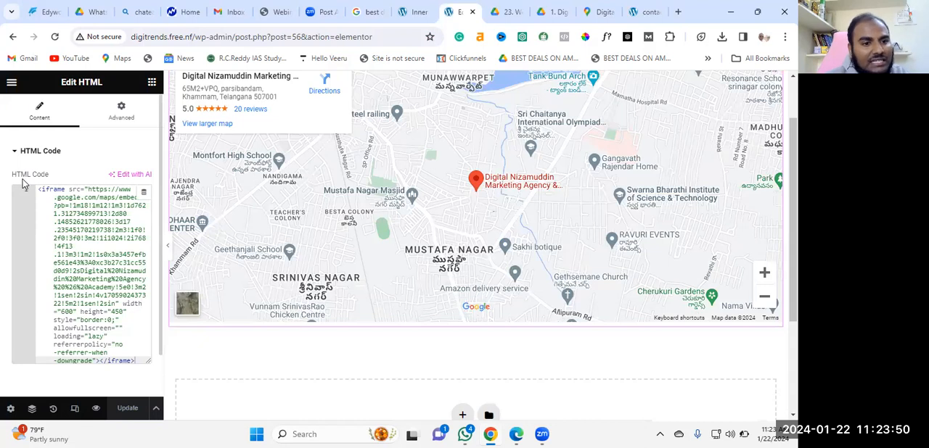
pyautogui.scroll(-1, 130, 318)
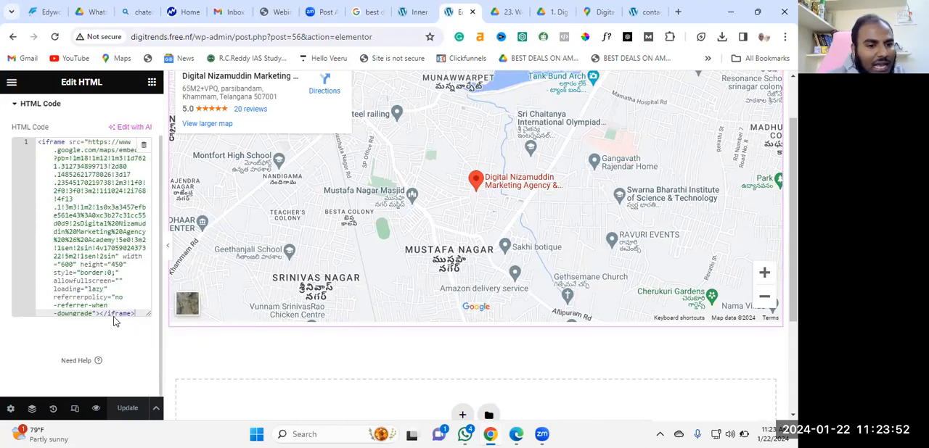
pyautogui.click(65, 266)
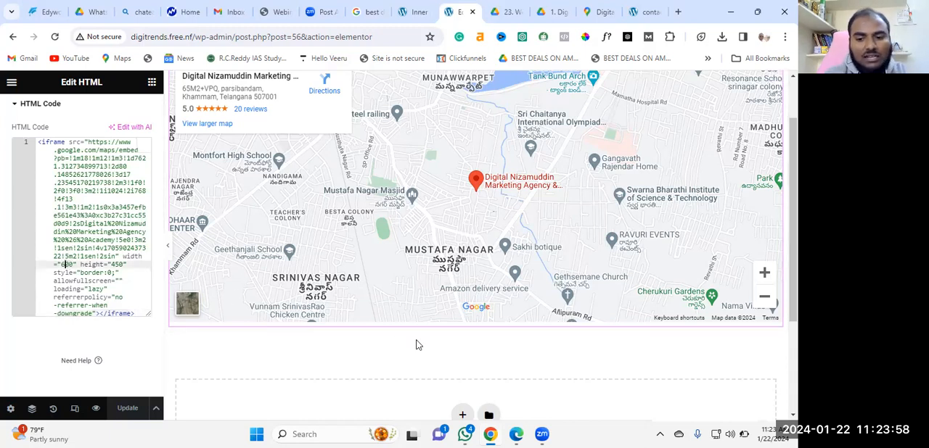
pyautogui.press('BackSpace')
pyautogui.write('1')
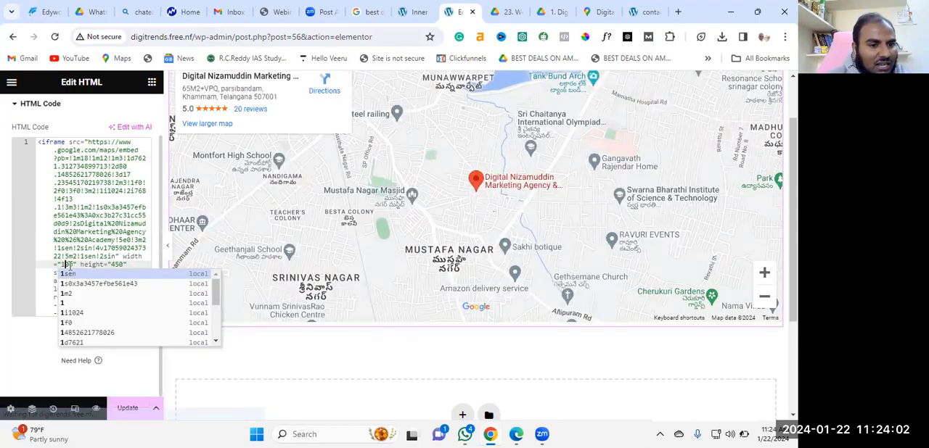
pyautogui.click(73, 264)
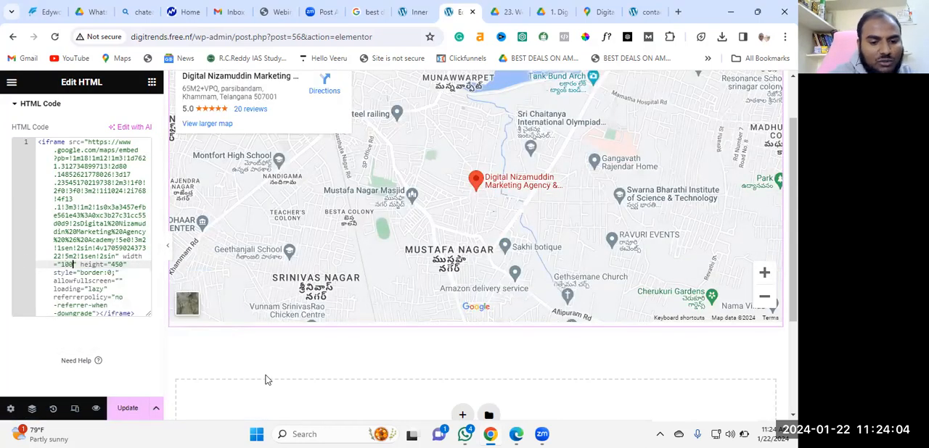
pyautogui.write('%')
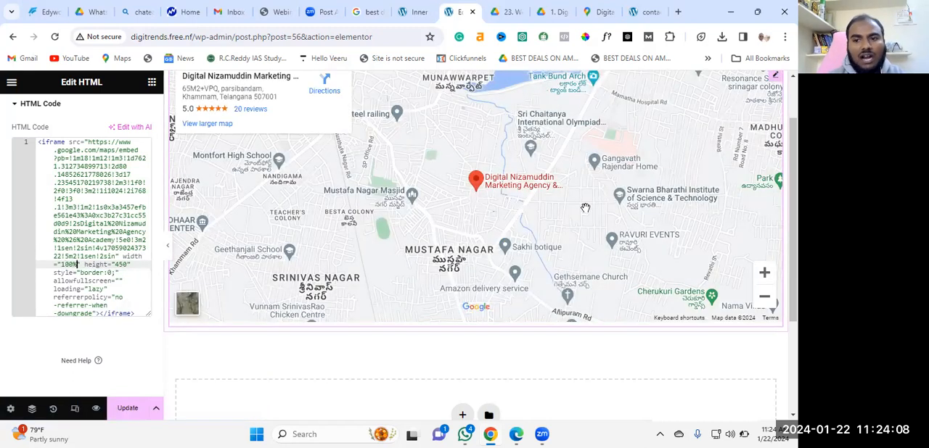
# Update the page, place the live contact us tab beside the editor tab, and reload it to check the map
pyautogui.click(126, 409)
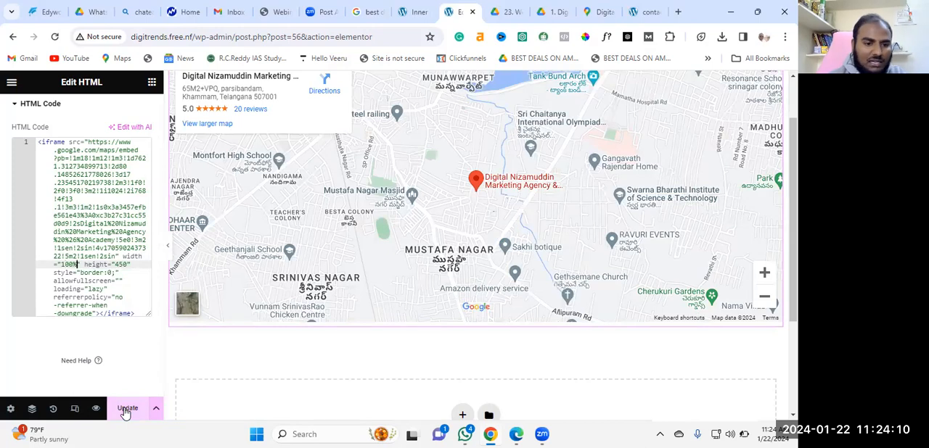
pyautogui.click(126, 412)
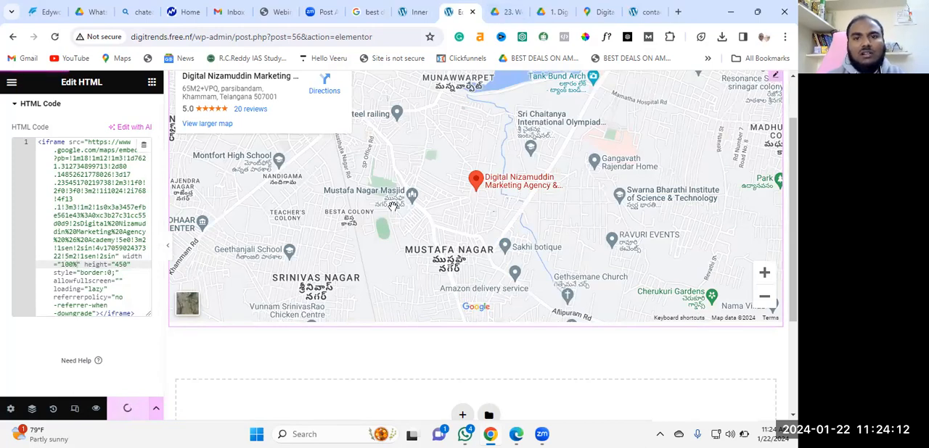
pyautogui.click(640, 12)
pyautogui.moveTo(608, 10); pyautogui.dragTo(500, 11)
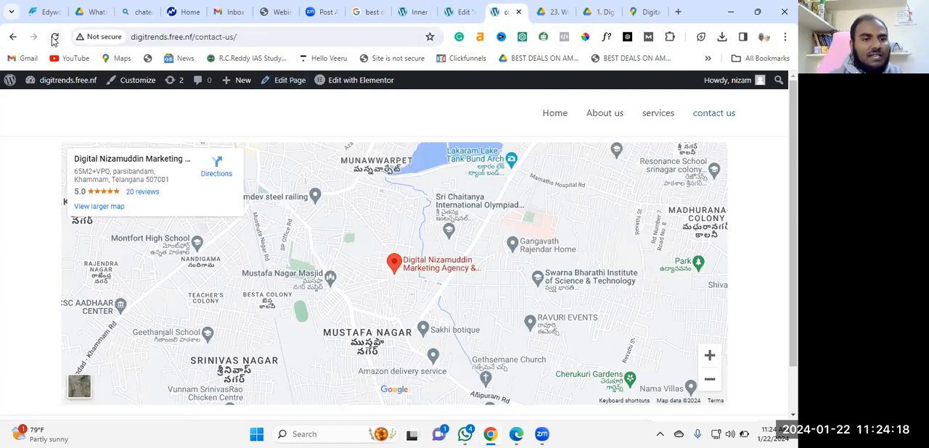
pyautogui.click(54, 38)
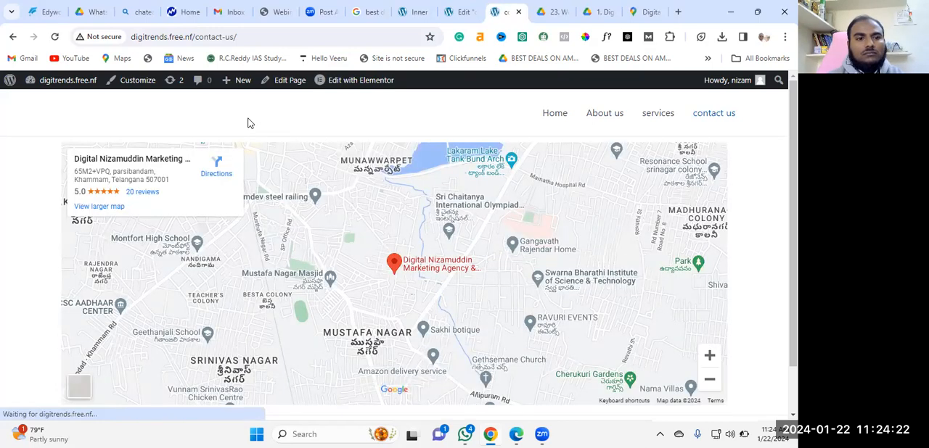
pyautogui.scroll(-2, 294, 149)
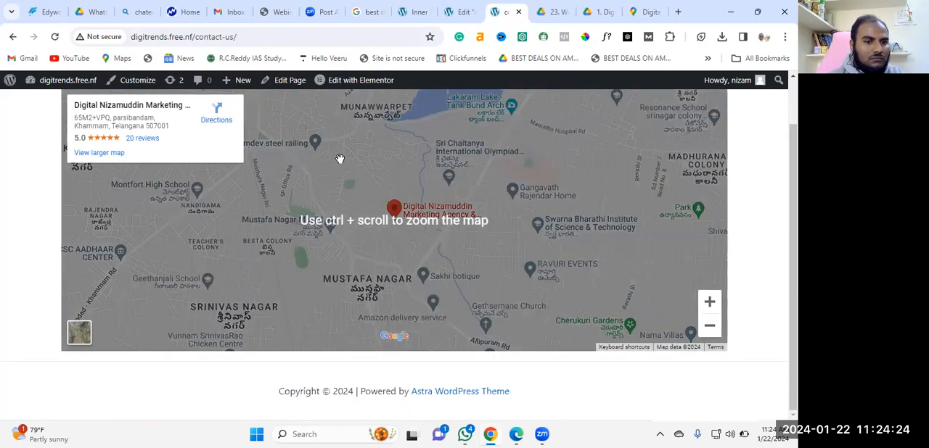
pyautogui.scroll(2, 340, 157)
pyautogui.click(55, 37)
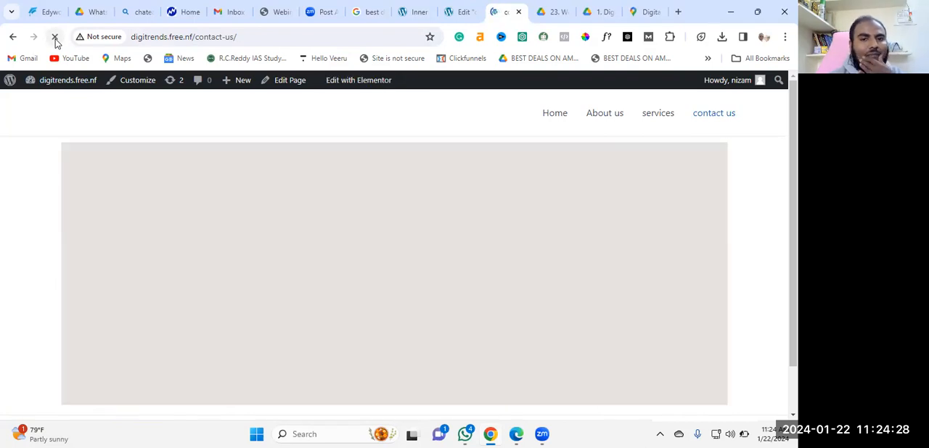
# Set the content width of the container holding the map to Full Width in the Elementor editor
pyautogui.click(454, 10)
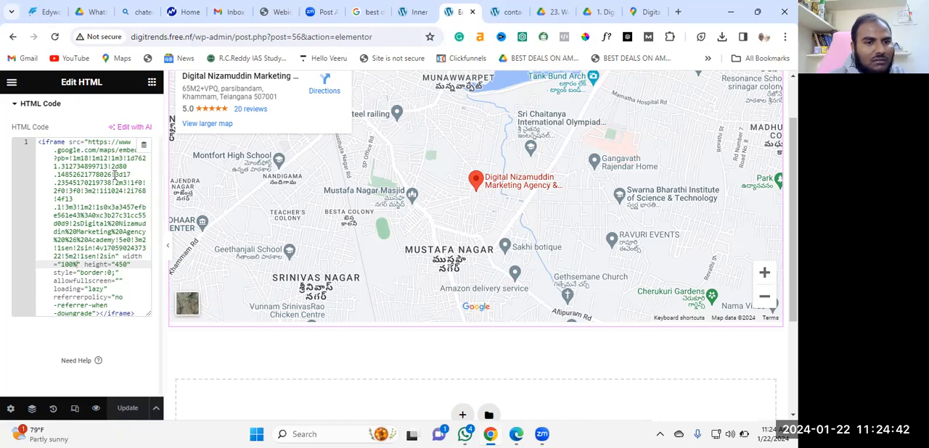
pyautogui.scroll(-2, 386, 267)
pyautogui.scroll(3, 386, 267)
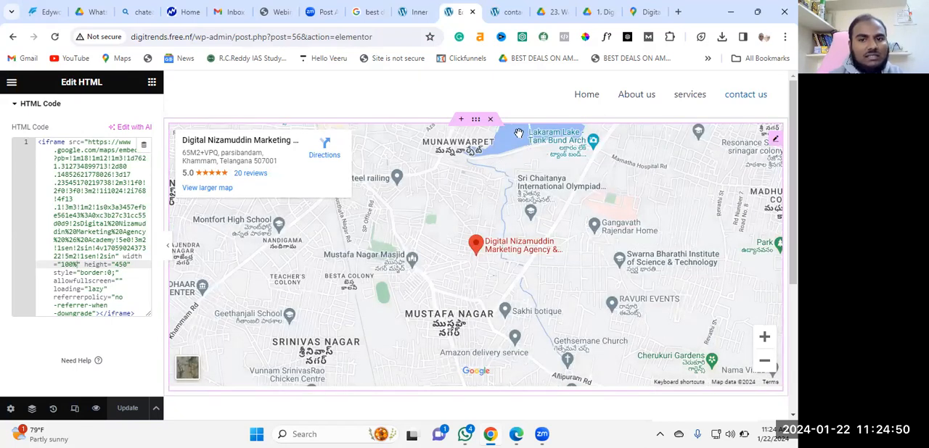
pyautogui.click(477, 123)
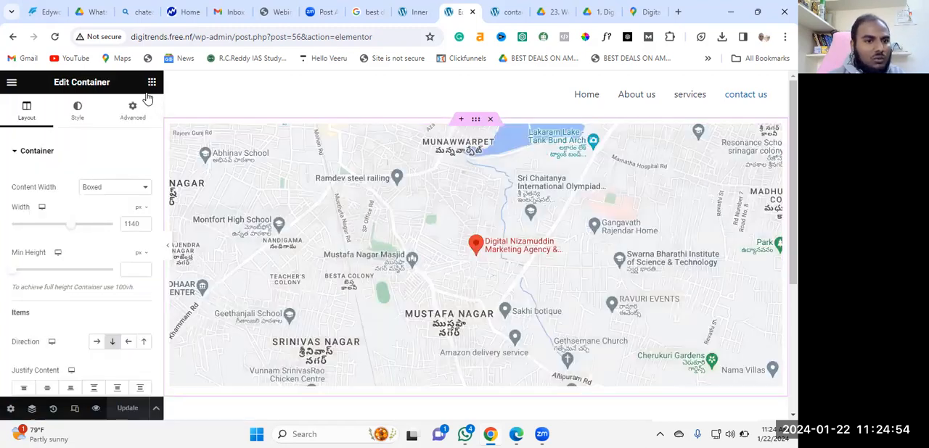
pyautogui.click(132, 108)
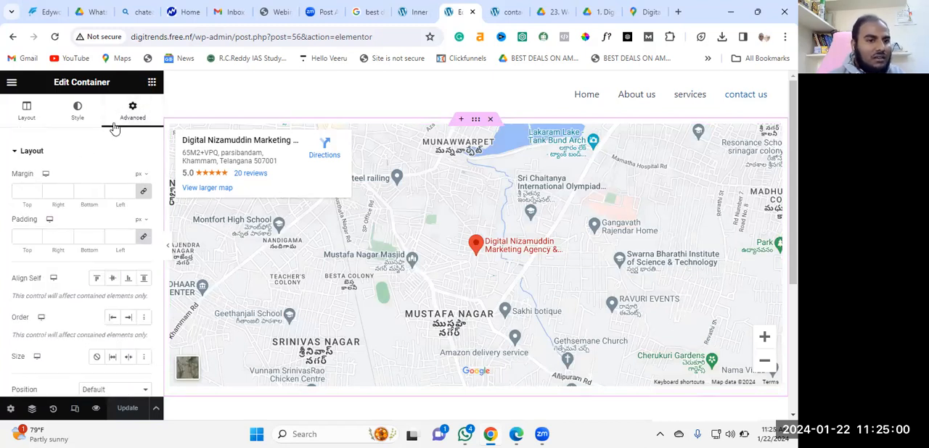
pyautogui.click(26, 109)
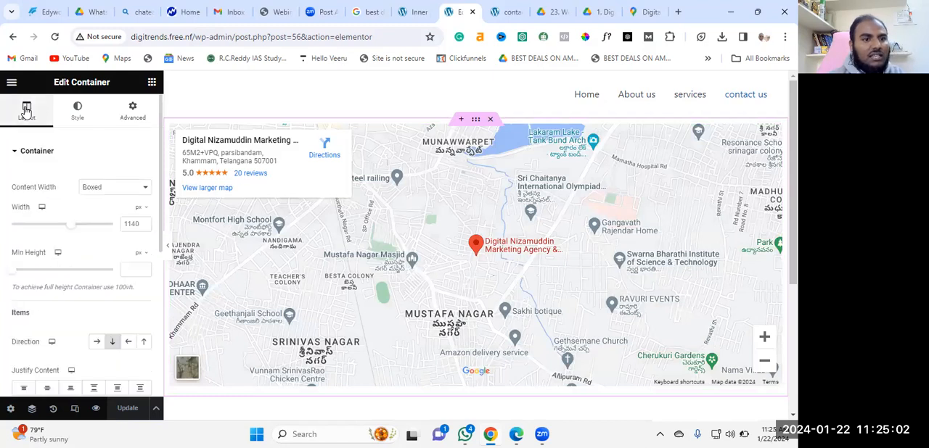
pyautogui.click(146, 190)
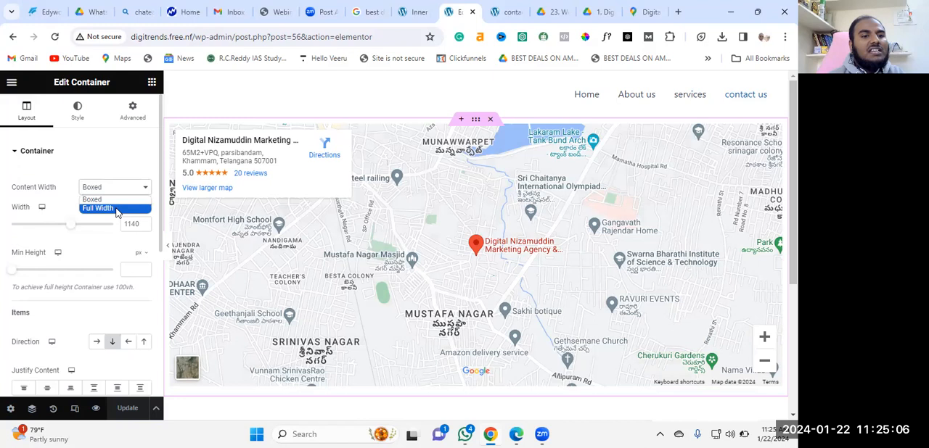
pyautogui.click(114, 209)
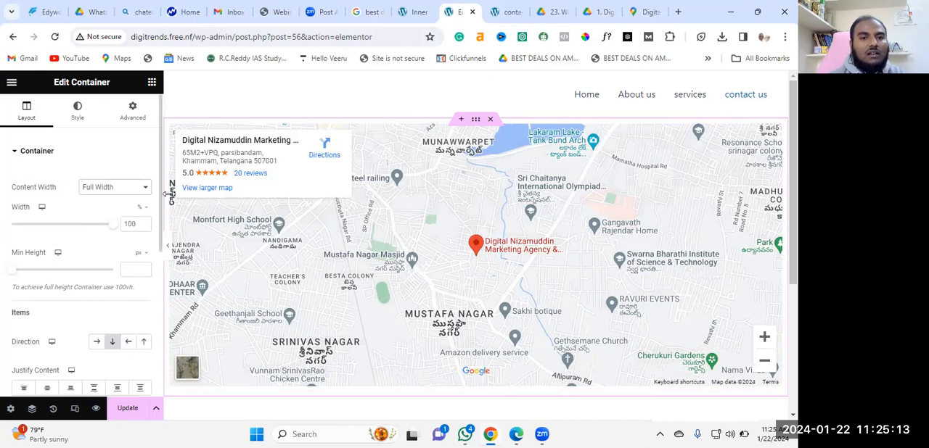
pyautogui.click(435, 101)
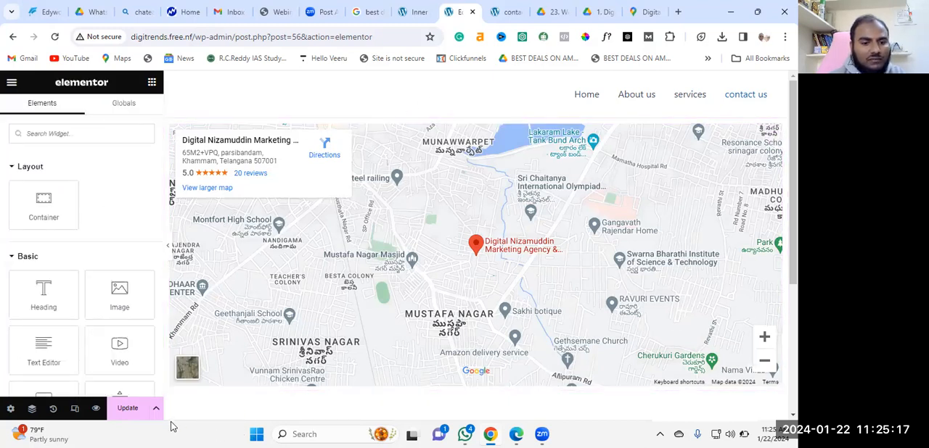
# Save the full-width container change and reload the live contact us page to check the map's width
pyautogui.click(127, 409)
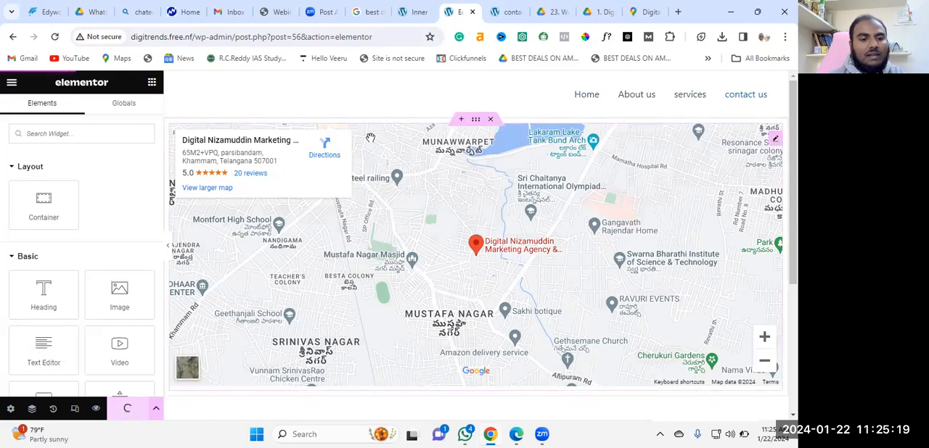
pyautogui.click(501, 12)
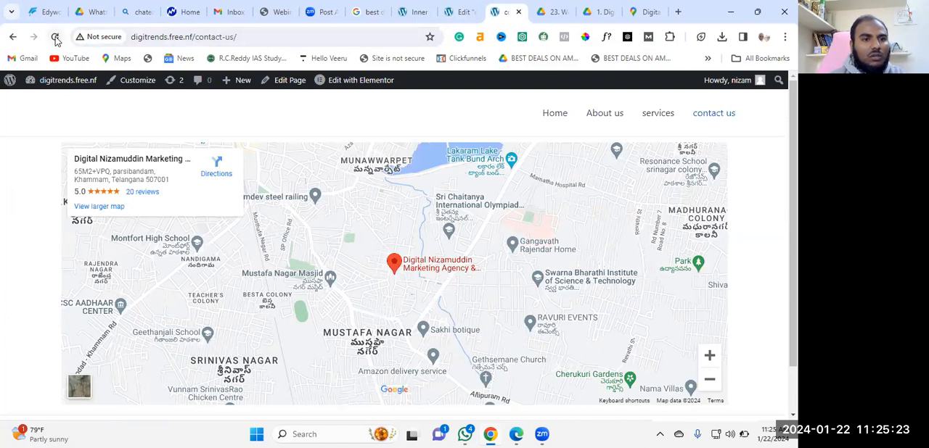
pyautogui.click(54, 37)
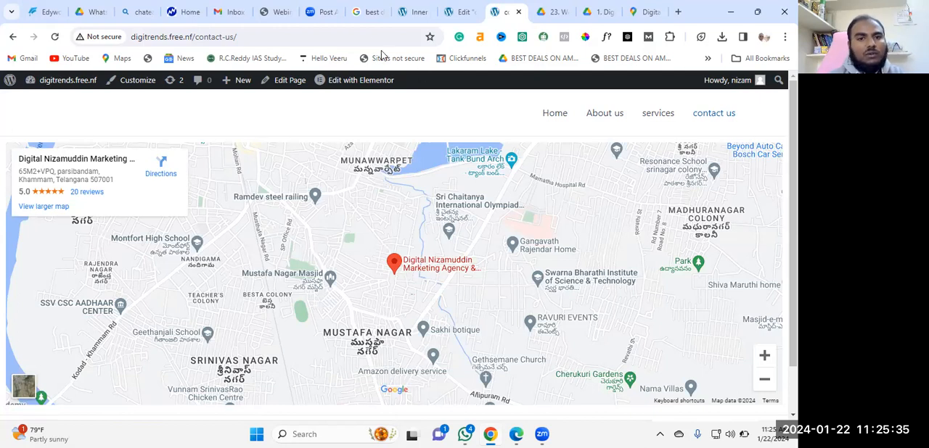
# Set the map container's padding to 0 px on all four sides
pyautogui.click(448, 10)
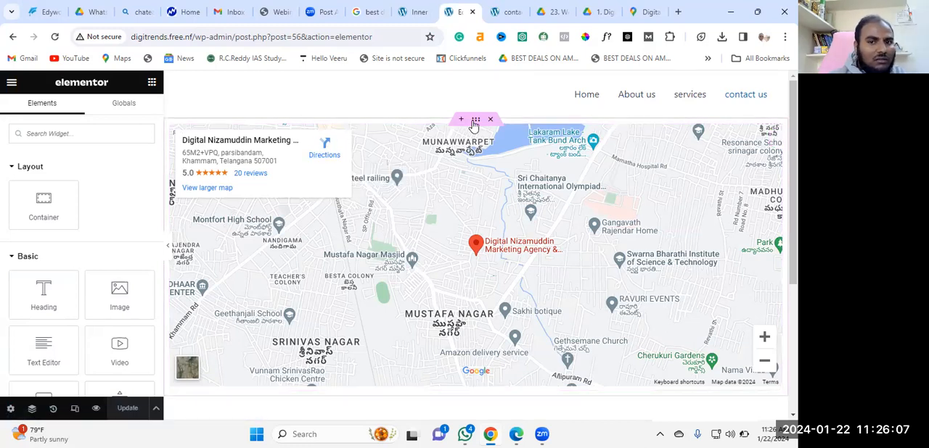
pyautogui.click(475, 121)
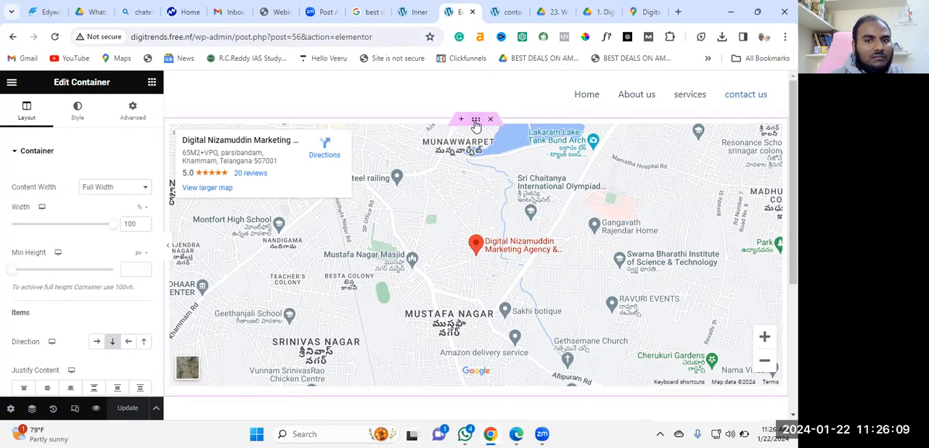
pyautogui.click(132, 110)
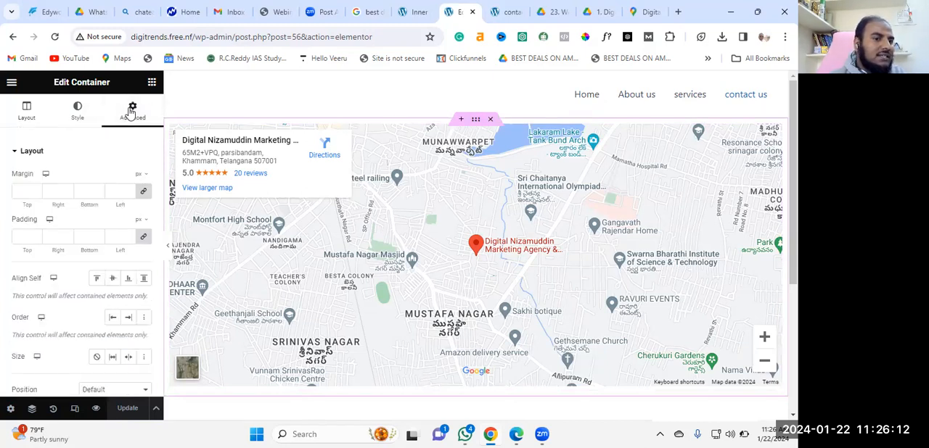
pyautogui.click(24, 236)
pyautogui.write('0')
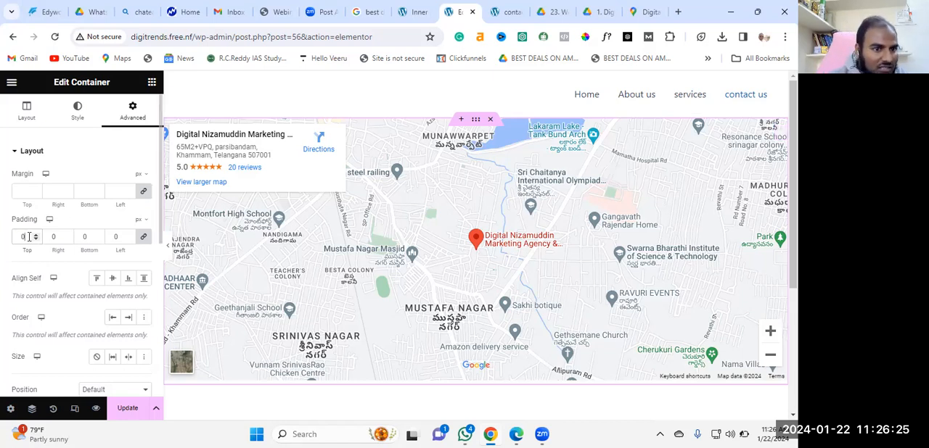
pyautogui.click(85, 238)
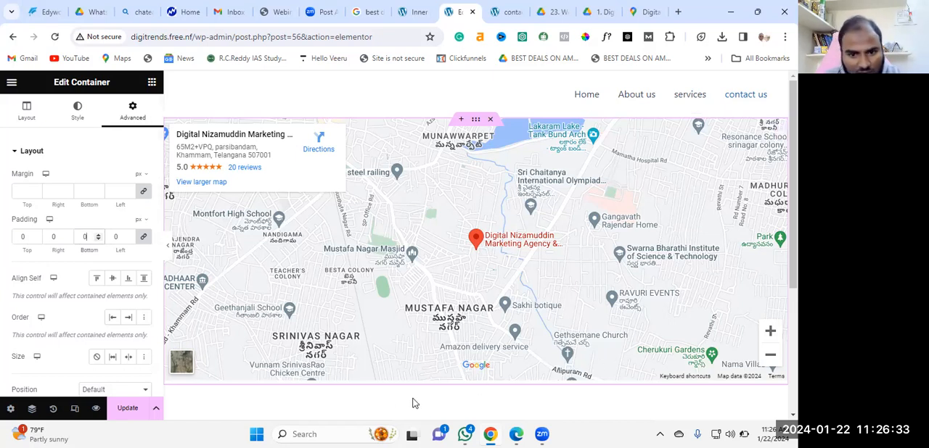
# Save the padding change and reload the live contact us page to check the map's edges
pyautogui.click(122, 410)
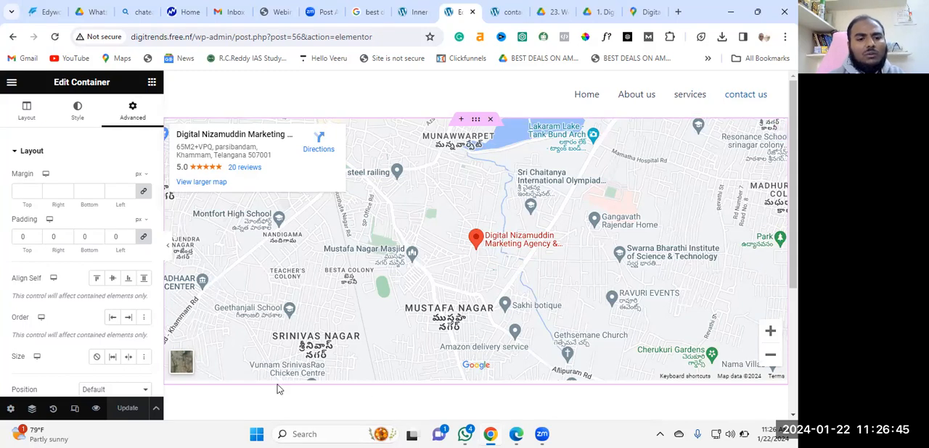
pyautogui.click(503, 12)
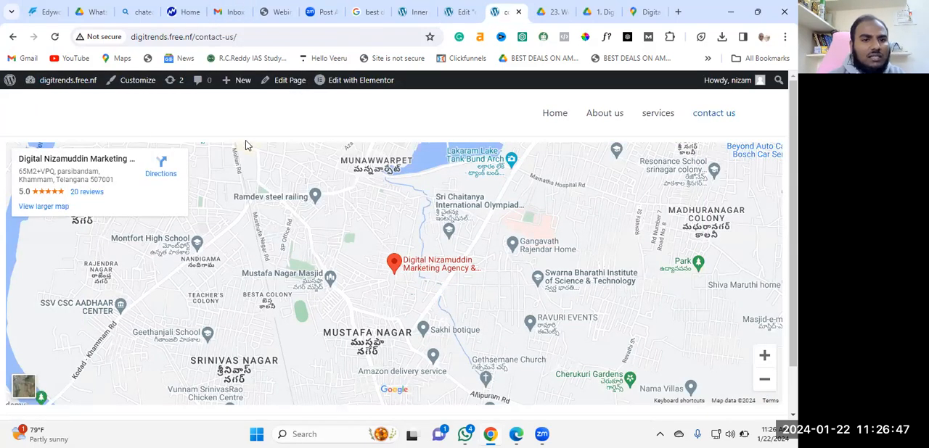
pyautogui.click(55, 37)
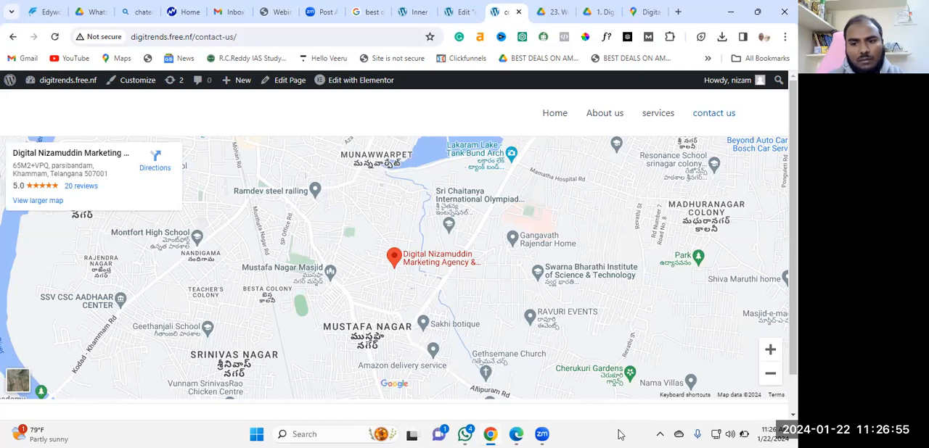
# Examine the agency's marker and surrounding streets on the live embedded map at different zoom levels
pyautogui.click(770, 350)
pyautogui.click(770, 351)
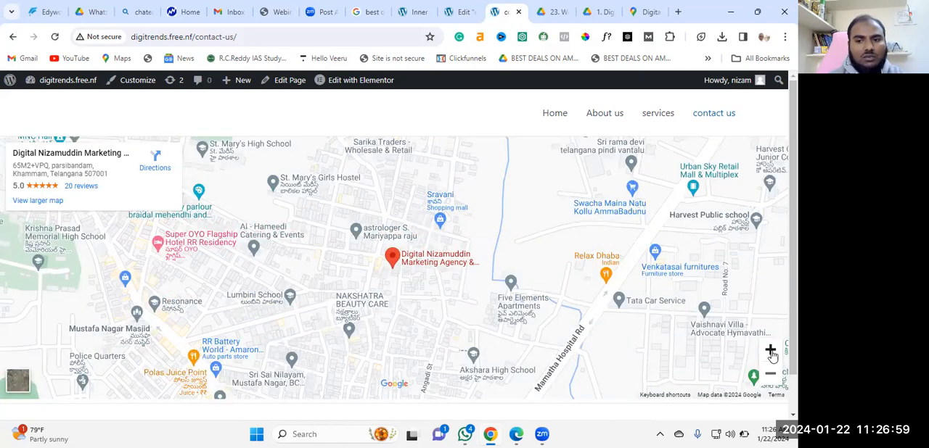
pyautogui.click(770, 351)
pyautogui.click(770, 351)
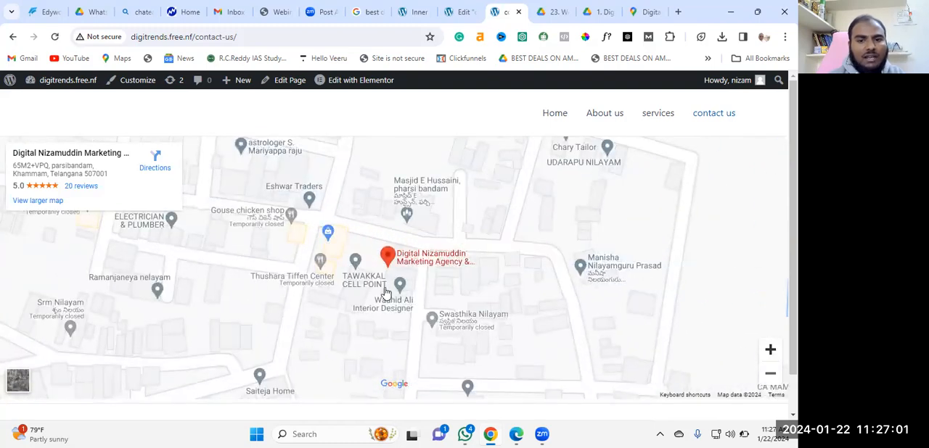
pyautogui.moveTo(386, 292)
pyautogui.mouseDown()
pyautogui.moveTo(238, 294)
pyautogui.moveTo(278, 281)
pyautogui.moveTo(336, 226)
pyautogui.mouseUp()
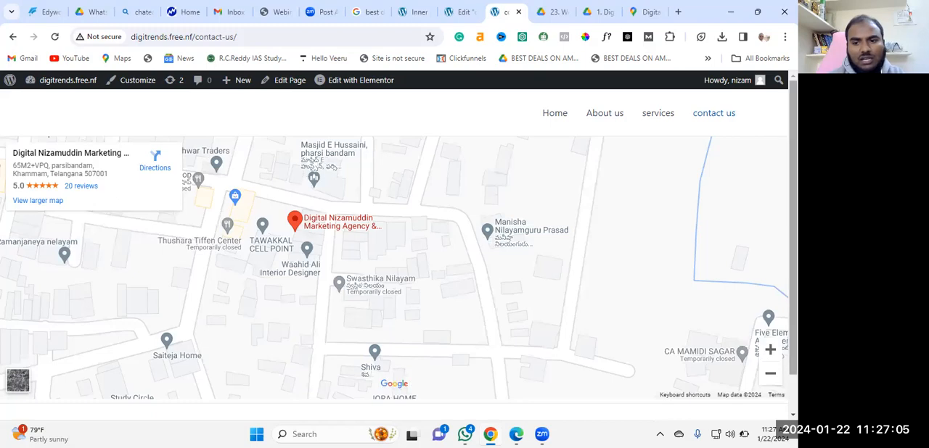
pyautogui.click(770, 376)
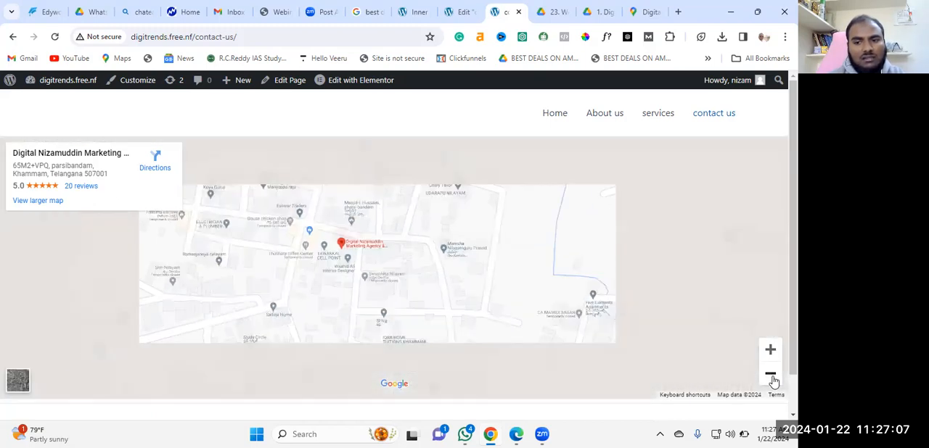
# Examine the agency's marker on the live embedded map from street level out to the whole world
pyautogui.click(770, 376)
pyautogui.click(771, 376)
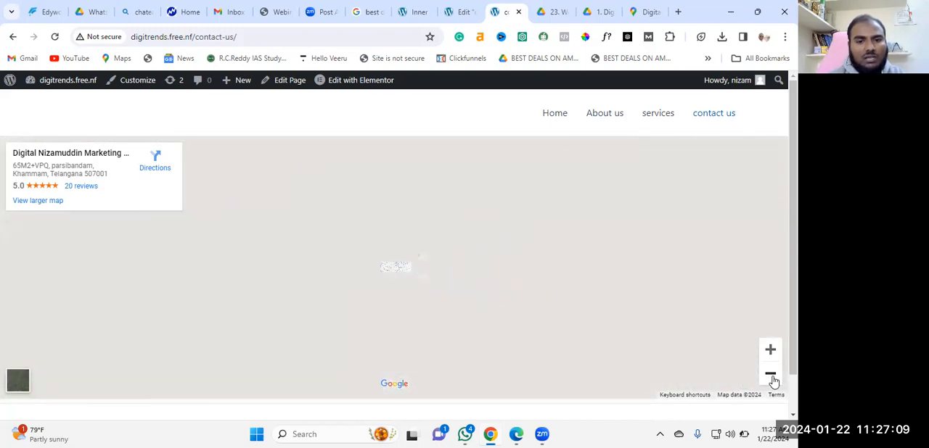
pyautogui.click(770, 376)
pyautogui.click(771, 376)
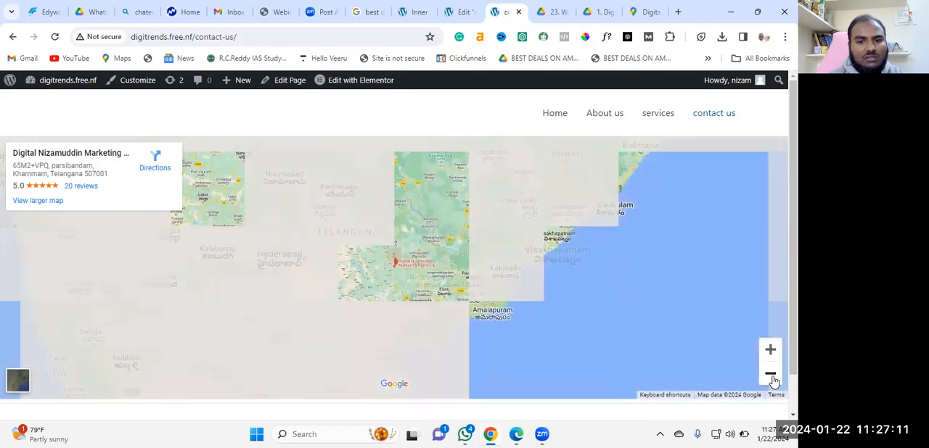
pyautogui.click(770, 376)
pyautogui.click(771, 375)
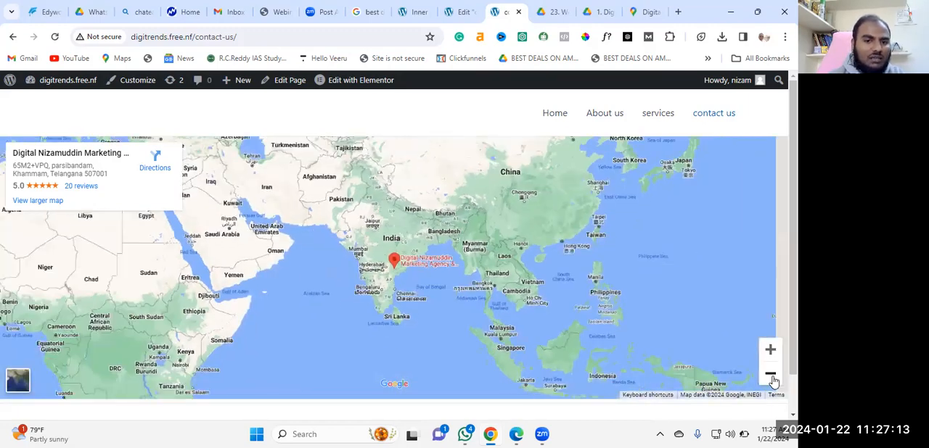
pyautogui.click(771, 376)
pyautogui.click(770, 376)
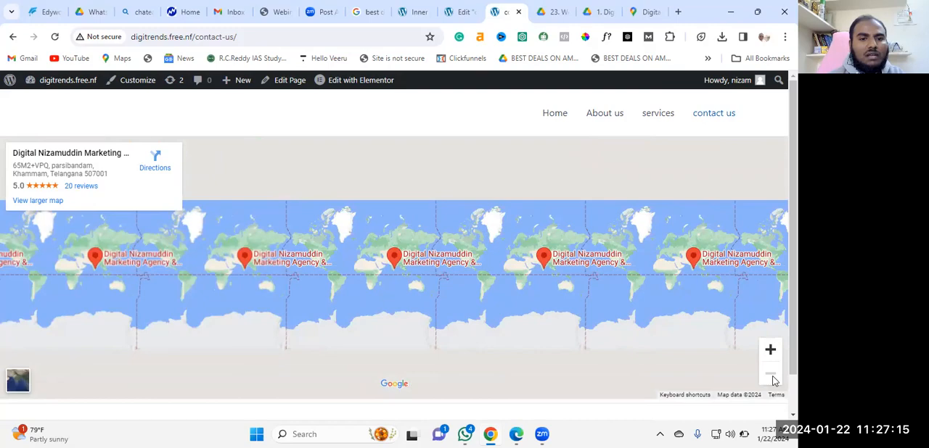
# Inspect the region around the agency's marker on the live map, from world scale in to the surrounding towns, and dismiss the place card
pyautogui.click(771, 351)
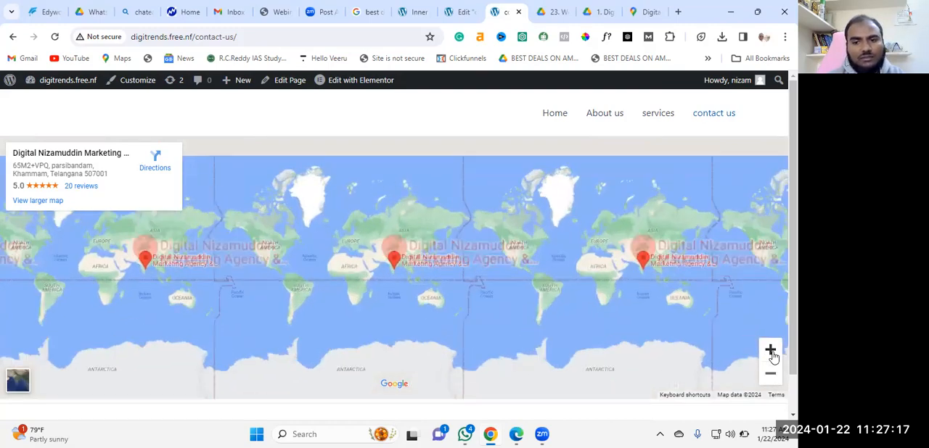
pyautogui.click(770, 351)
pyautogui.click(770, 351)
pyautogui.click(770, 351)
pyautogui.click(770, 351)
pyautogui.click(771, 351)
pyautogui.click(770, 351)
pyautogui.click(772, 352)
pyautogui.click(771, 353)
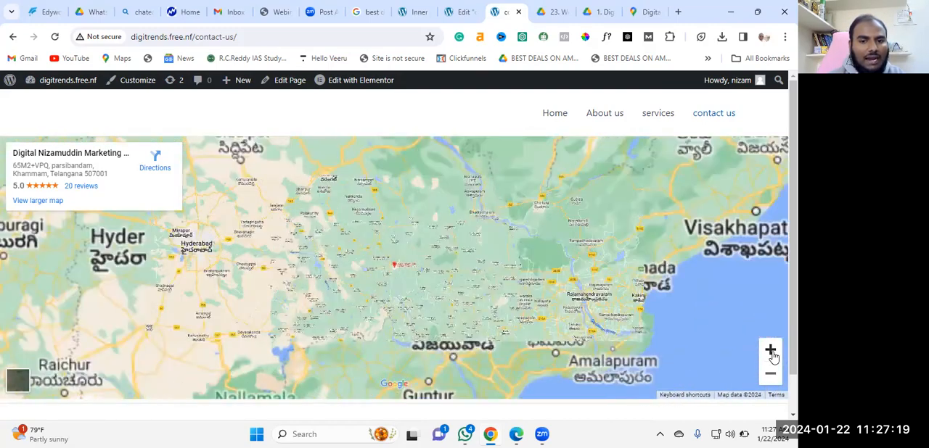
pyautogui.click(772, 352)
pyautogui.click(771, 353)
pyautogui.click(771, 377)
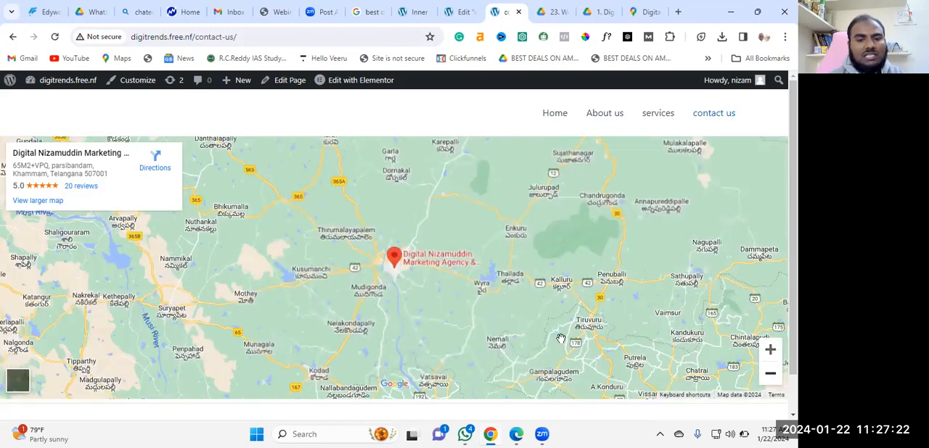
pyautogui.scroll(-2, 471, 314)
pyautogui.scroll(2, 508, 305)
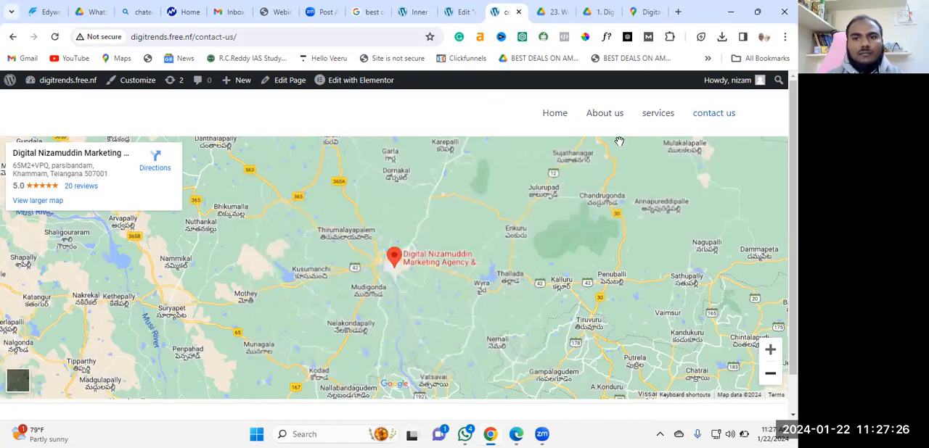
pyautogui.click(620, 142)
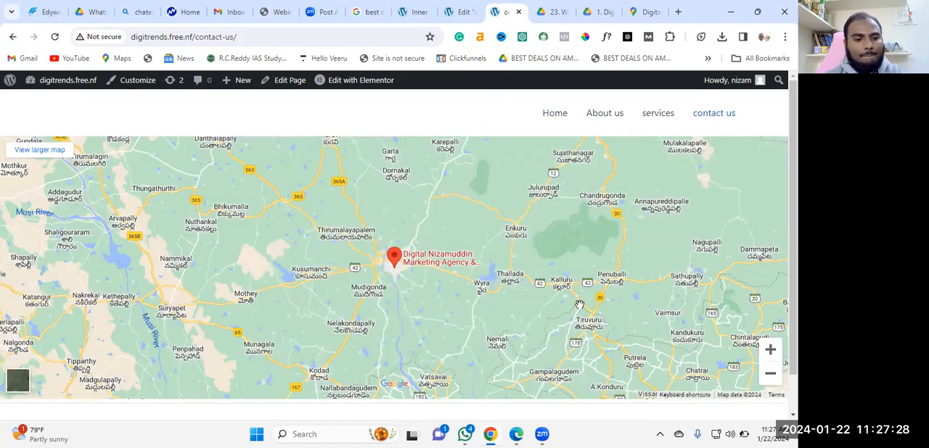